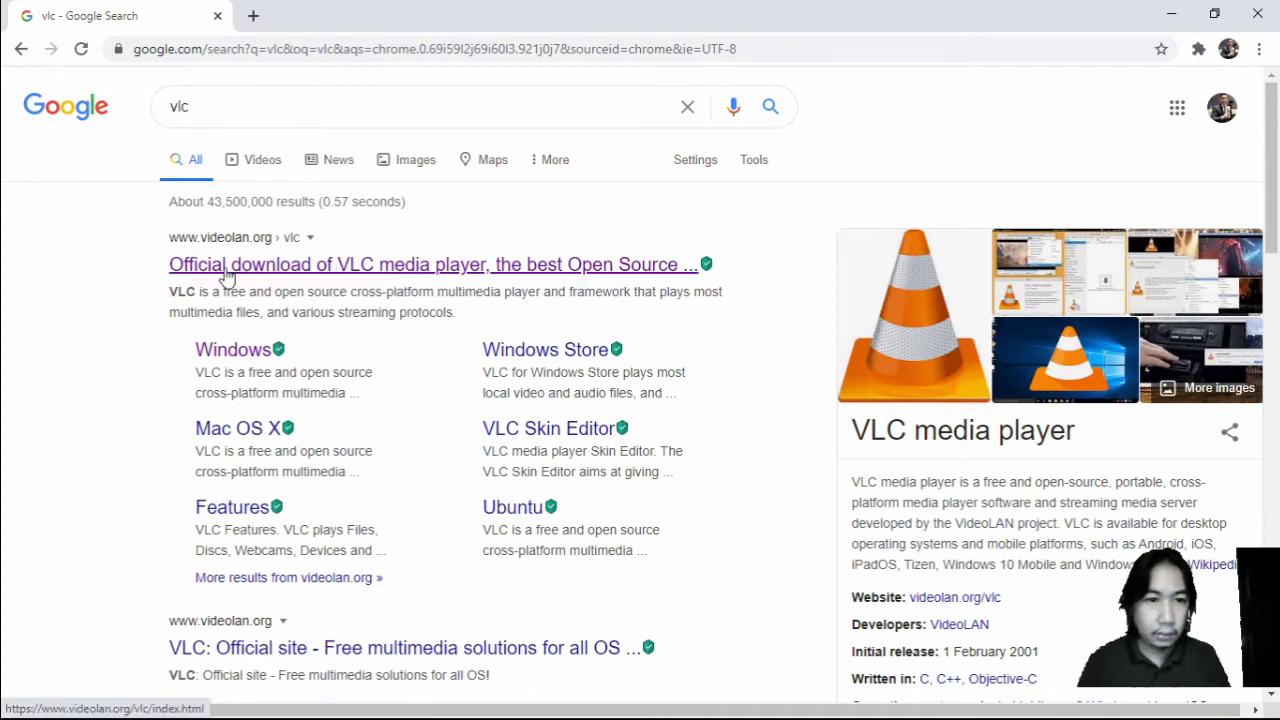
Open the official VLC media player download page from the search results, and minimize the browser.
{"action": "left_click", "coordinate": [247, 266]}
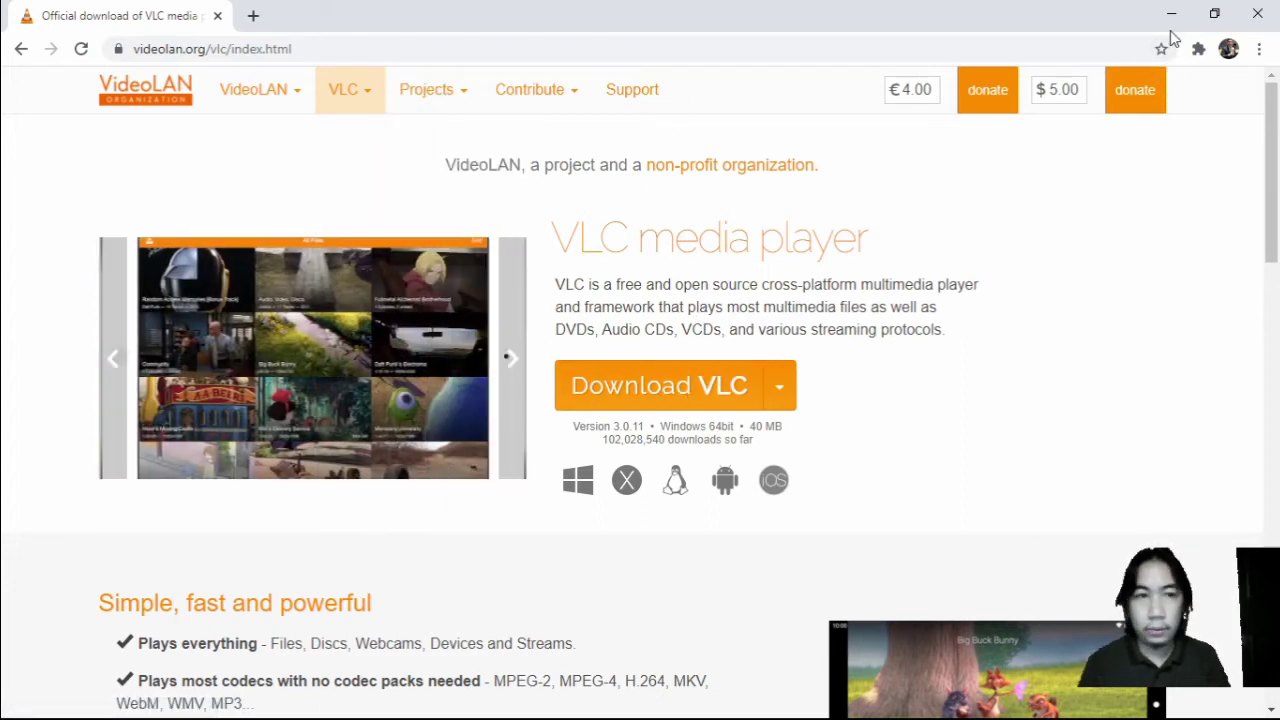
{"action": "left_click", "coordinate": [1171, 14]}
Move the VLC media player shortcut to an open area of the desktop and refresh the desktop.
{"action": "left_click_drag", "start_coordinate": [596, 185], "coordinate": [557, 182]}
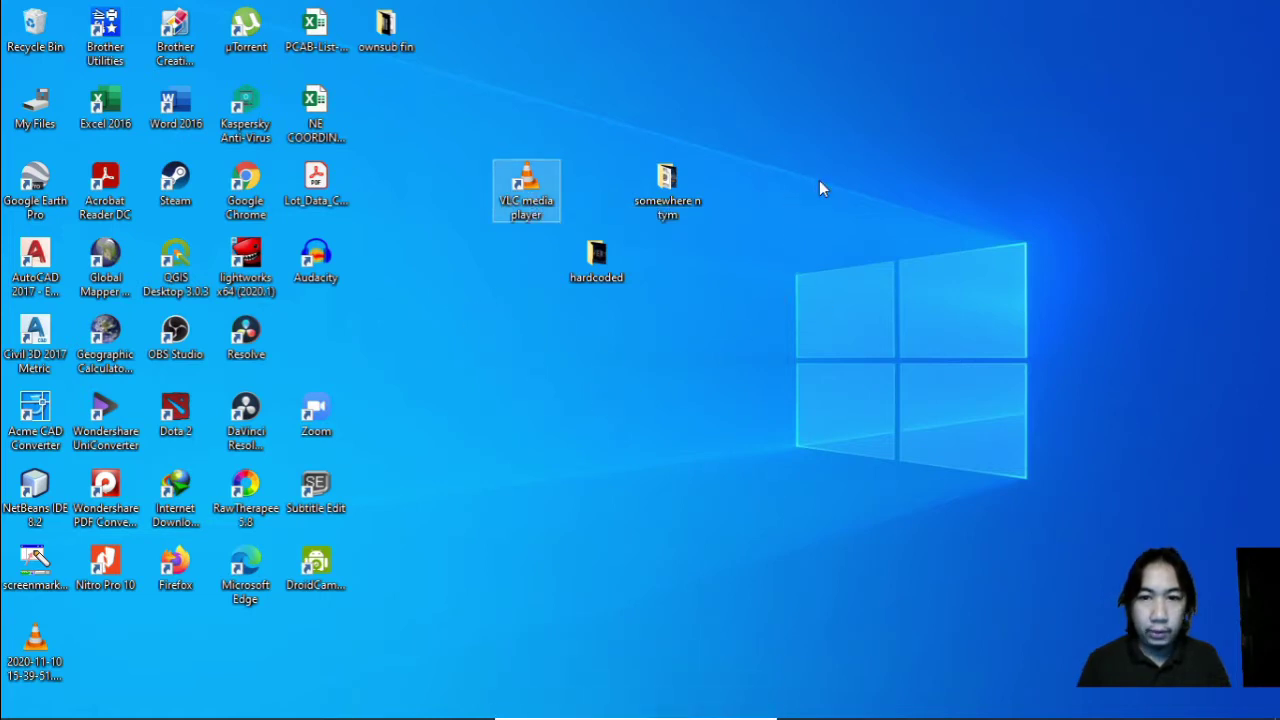
{"action": "left_click_drag", "start_coordinate": [540, 183], "coordinate": [825, 182]}
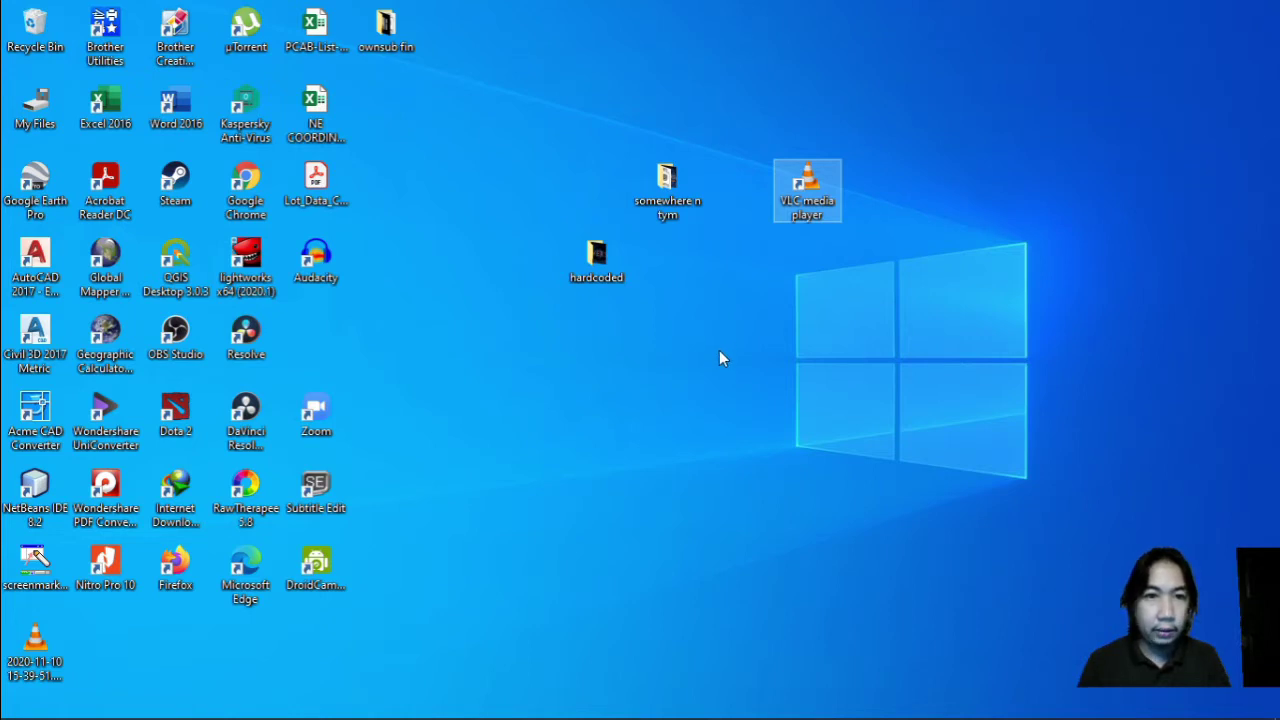
{"action": "right_click", "coordinate": [685, 341]}
{"action": "left_click", "coordinate": [726, 389]}
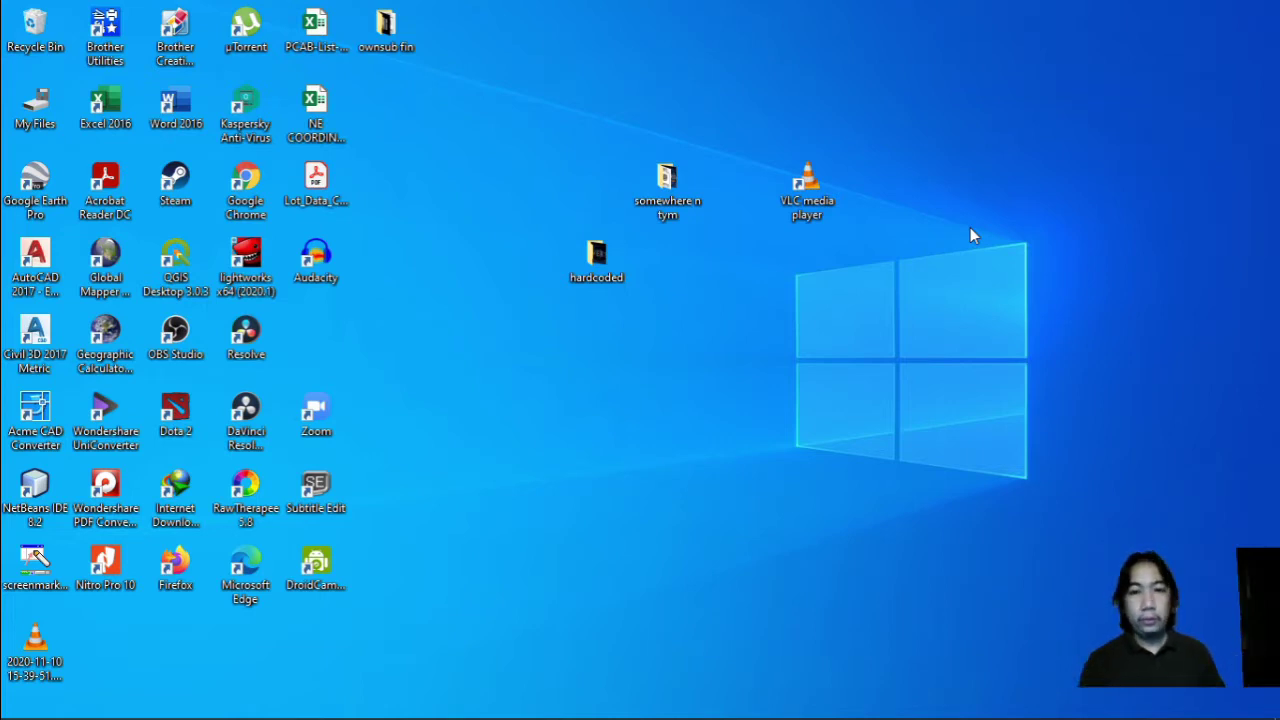
{"action": "right_click", "coordinate": [970, 194]}
{"action": "left_click", "coordinate": [1016, 252]}
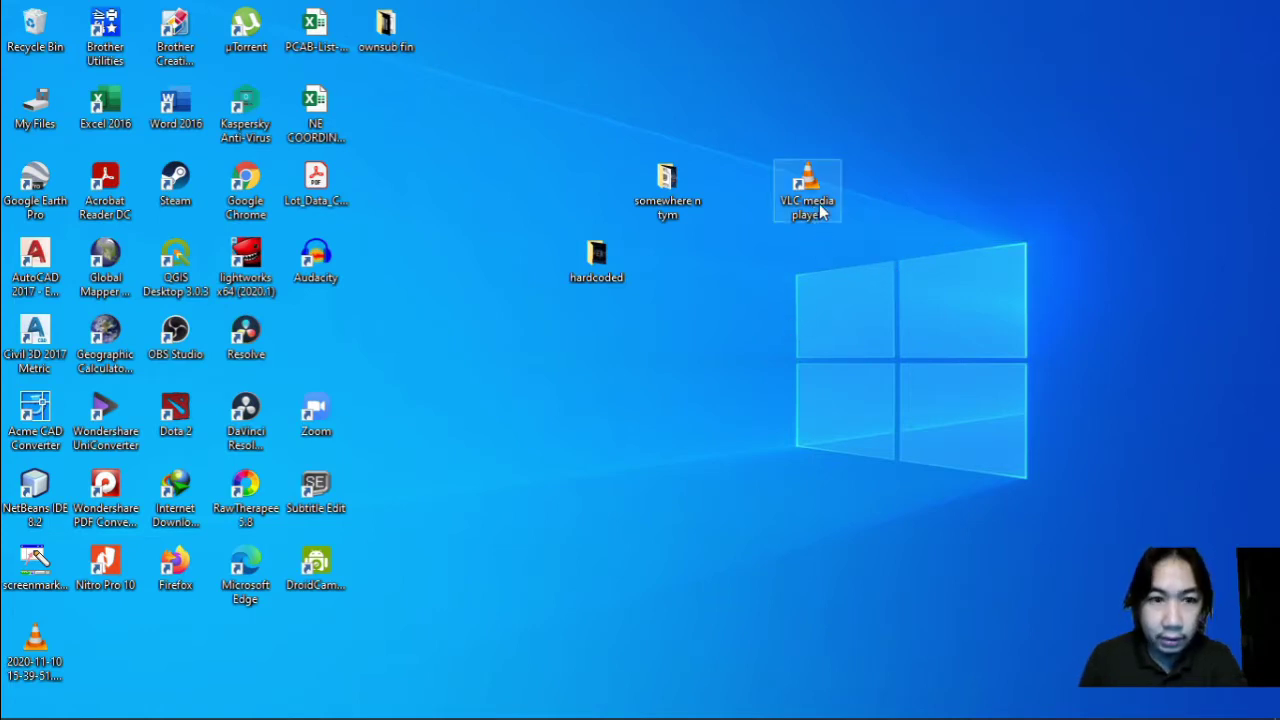
{"action": "left_click_drag", "start_coordinate": [788, 200], "coordinate": [870, 215]}
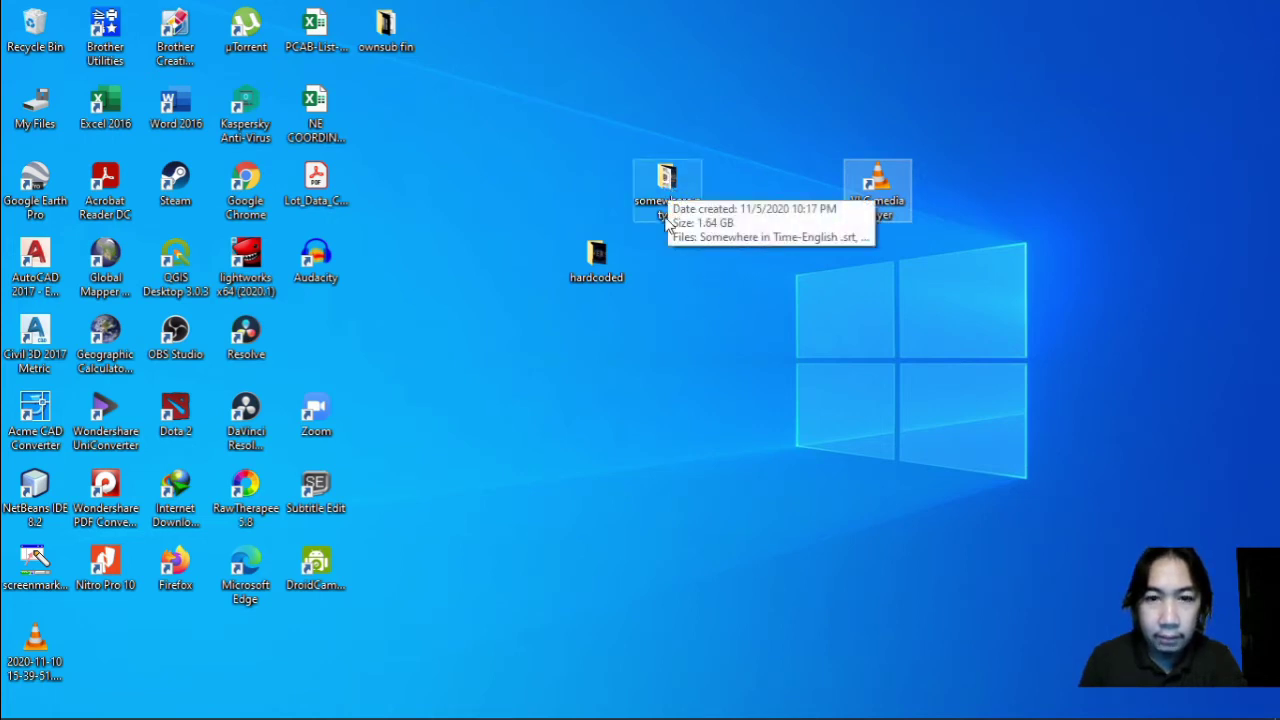
Move the "somewhere n tym" folder higher on the desktop and view its contents.
{"action": "left_click_drag", "start_coordinate": [666, 178], "coordinate": [661, 111]}
{"action": "double_click", "coordinate": [661, 111]}
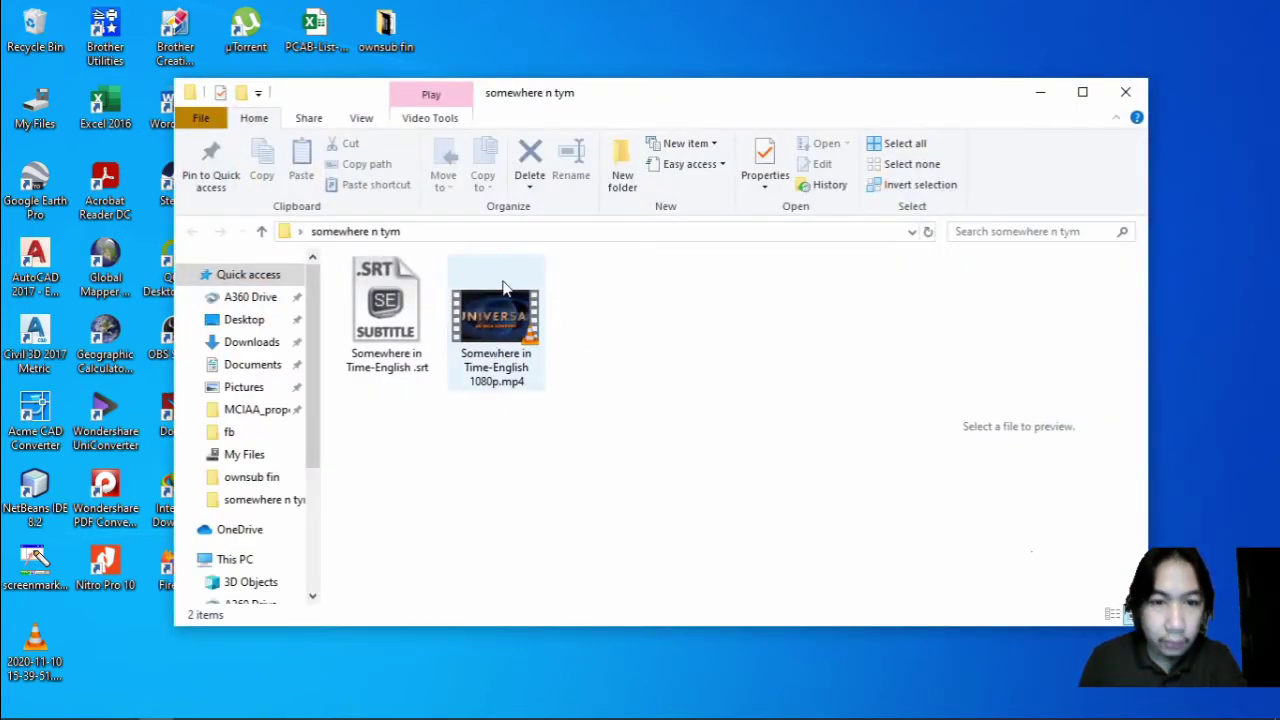
{"action": "left_click", "coordinate": [493, 390]}
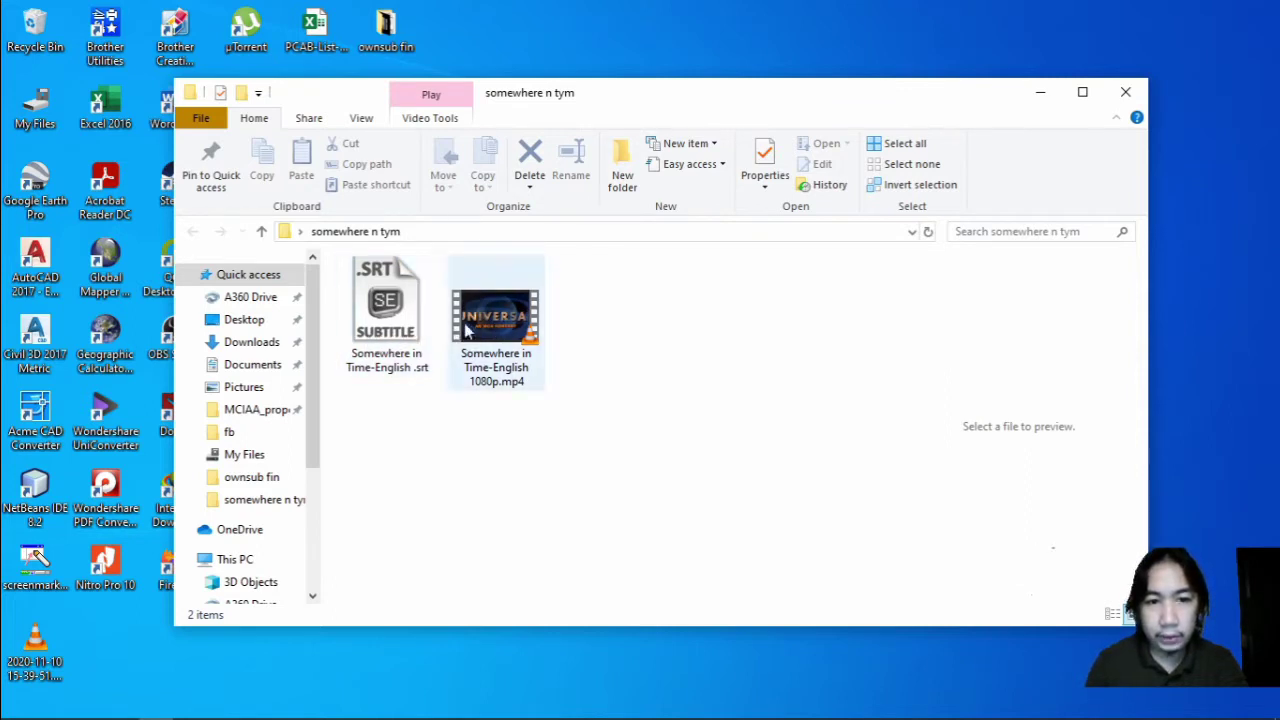
{"action": "left_click", "coordinate": [1124, 102]}
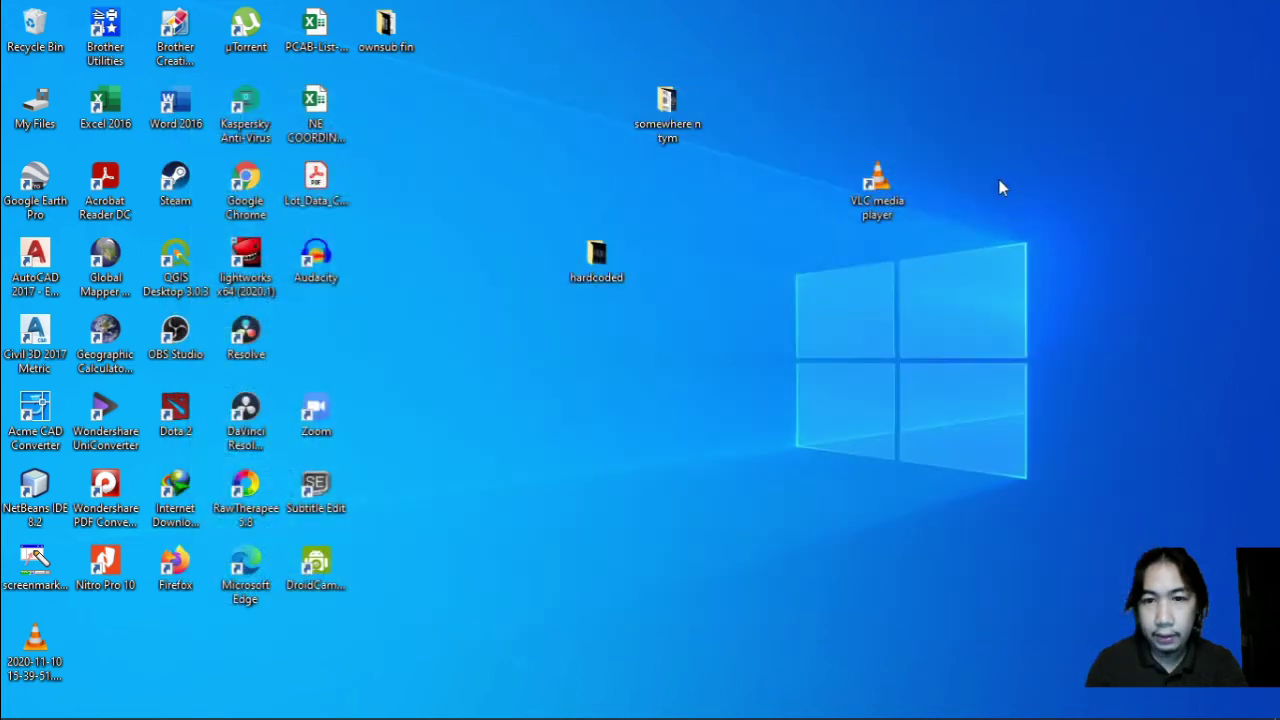
Check the .srt subtitle and the 1080p.mp4 video in the "somewhere n tym" folder, closing the folder after each look.
{"action": "double_click", "coordinate": [667, 133]}
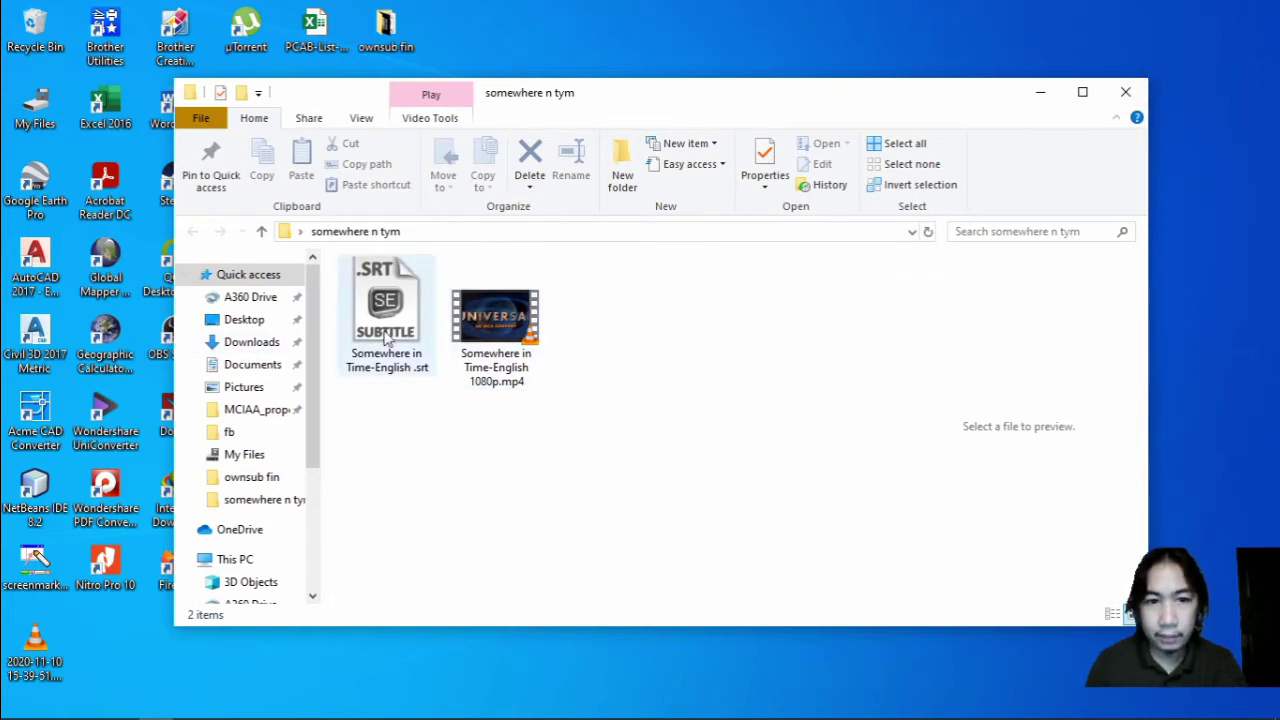
{"action": "left_click", "coordinate": [1125, 92]}
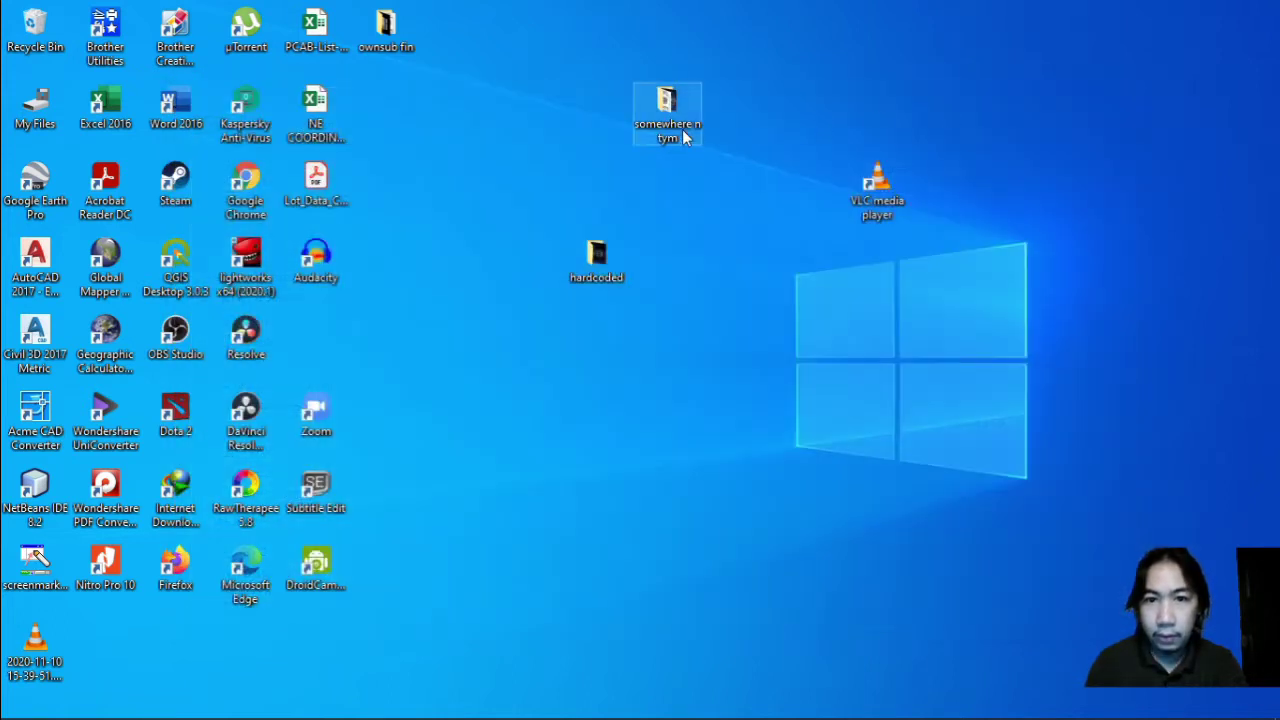
{"action": "left_click_drag", "start_coordinate": [671, 252], "coordinate": [672, 118]}
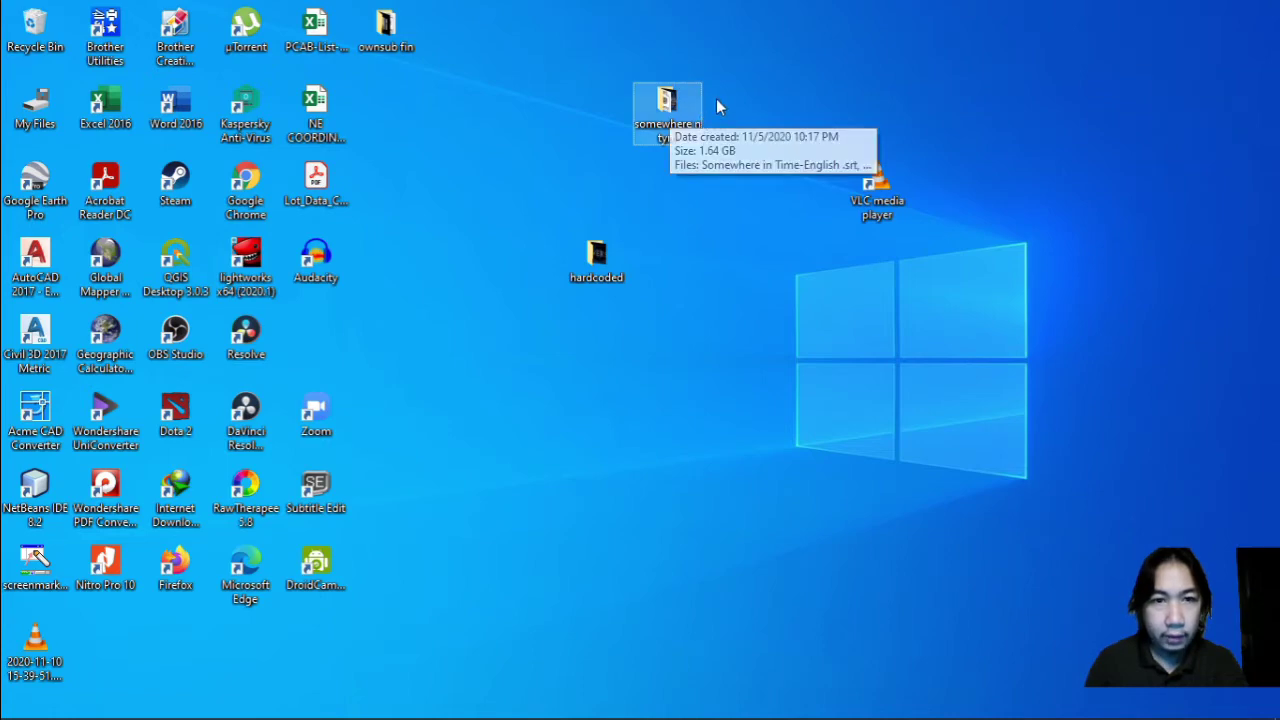
{"action": "double_click", "coordinate": [668, 128]}
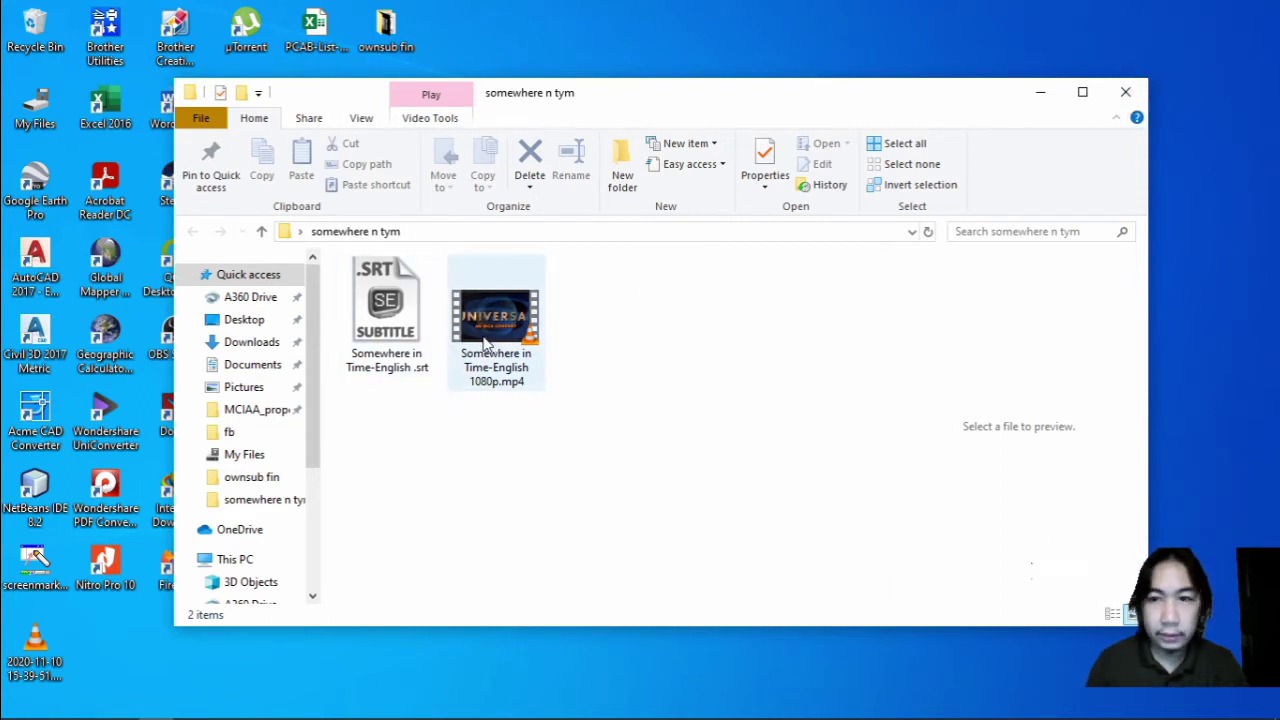
{"action": "left_click", "coordinate": [1125, 92]}
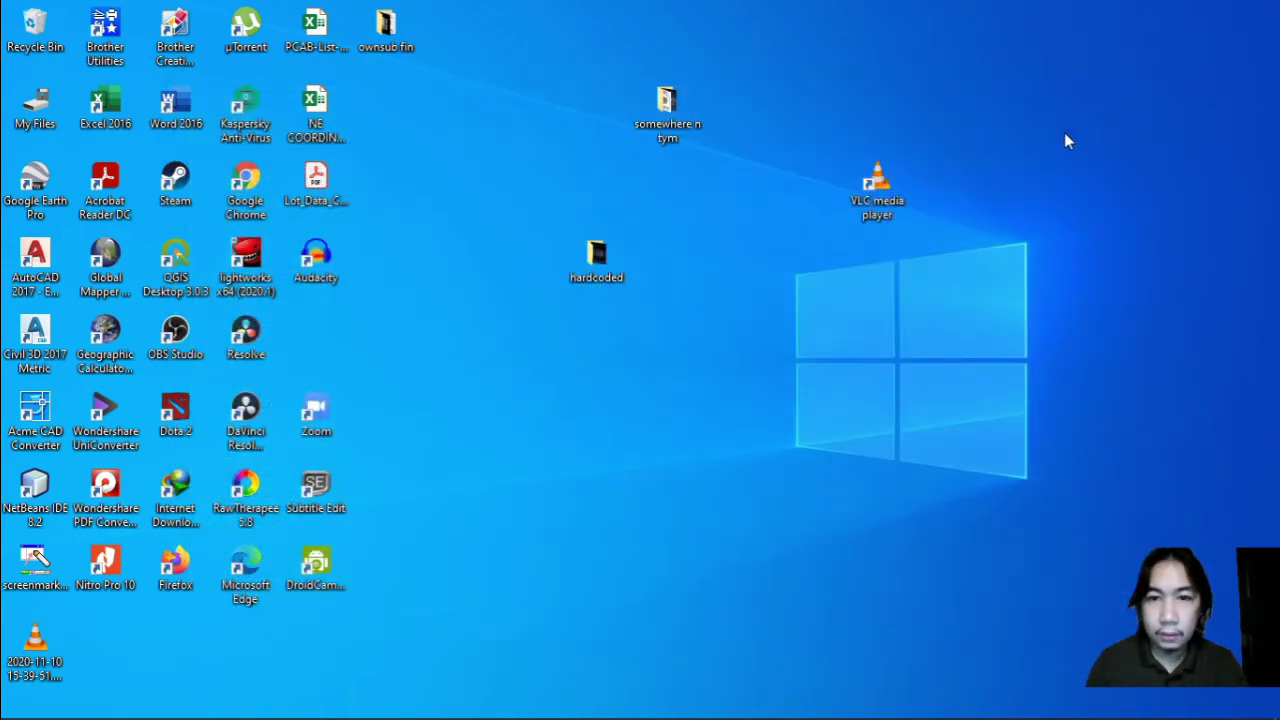
{"action": "double_click", "coordinate": [668, 110]}
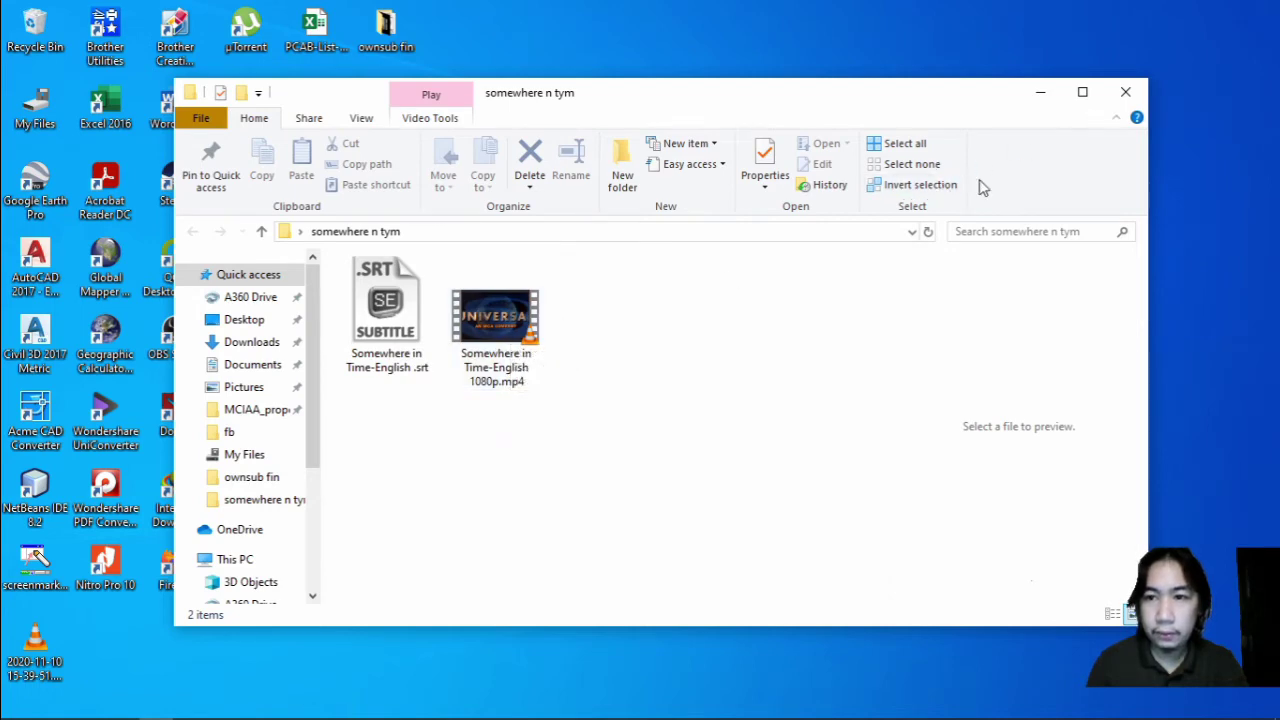
{"action": "left_click", "coordinate": [1125, 93]}
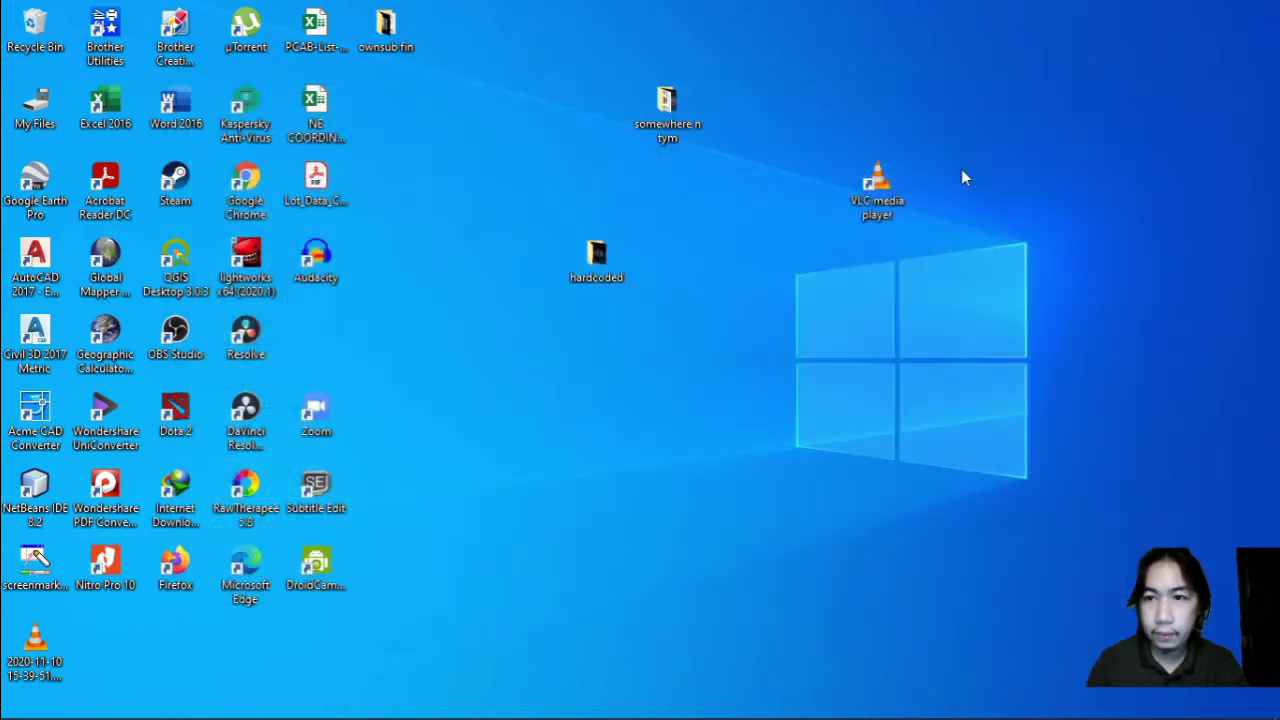
Start a stream setup in VLC media player and add Somewhere in Time-English 1080p.mp4 from the desktop folder "somewhere n tym".
{"action": "double_click", "coordinate": [878, 188]}
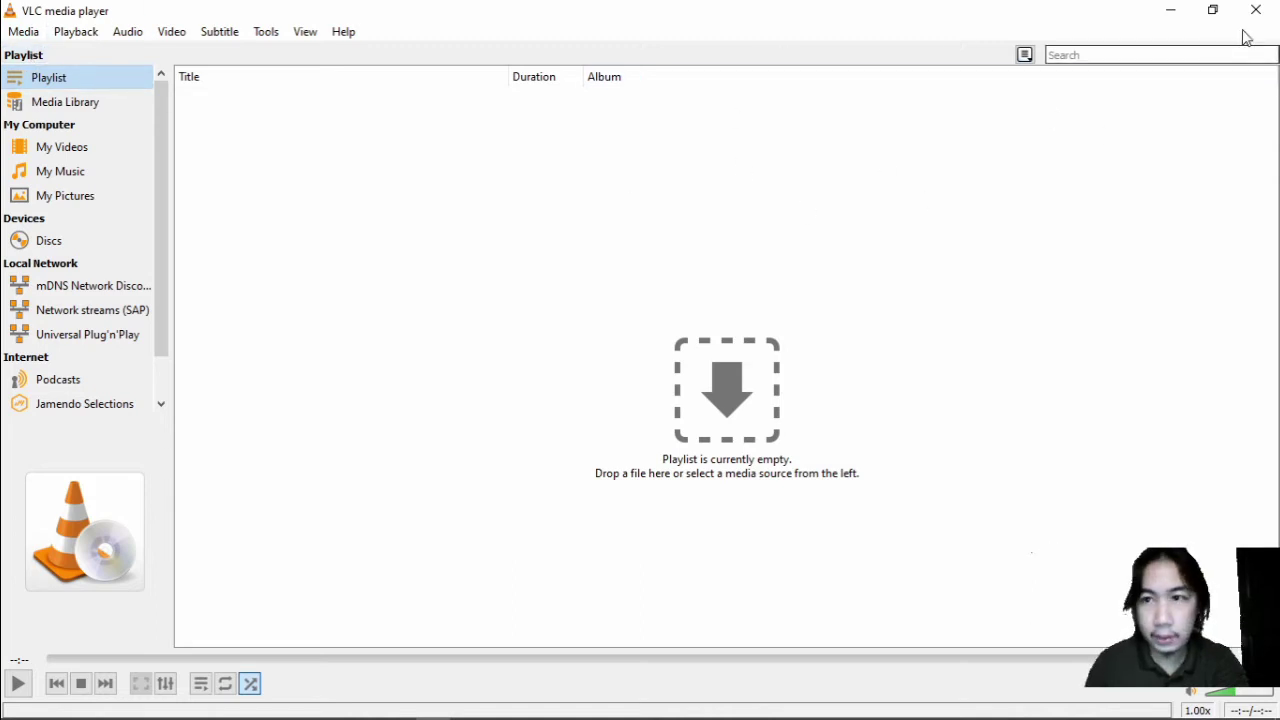
{"action": "left_click", "coordinate": [25, 33]}
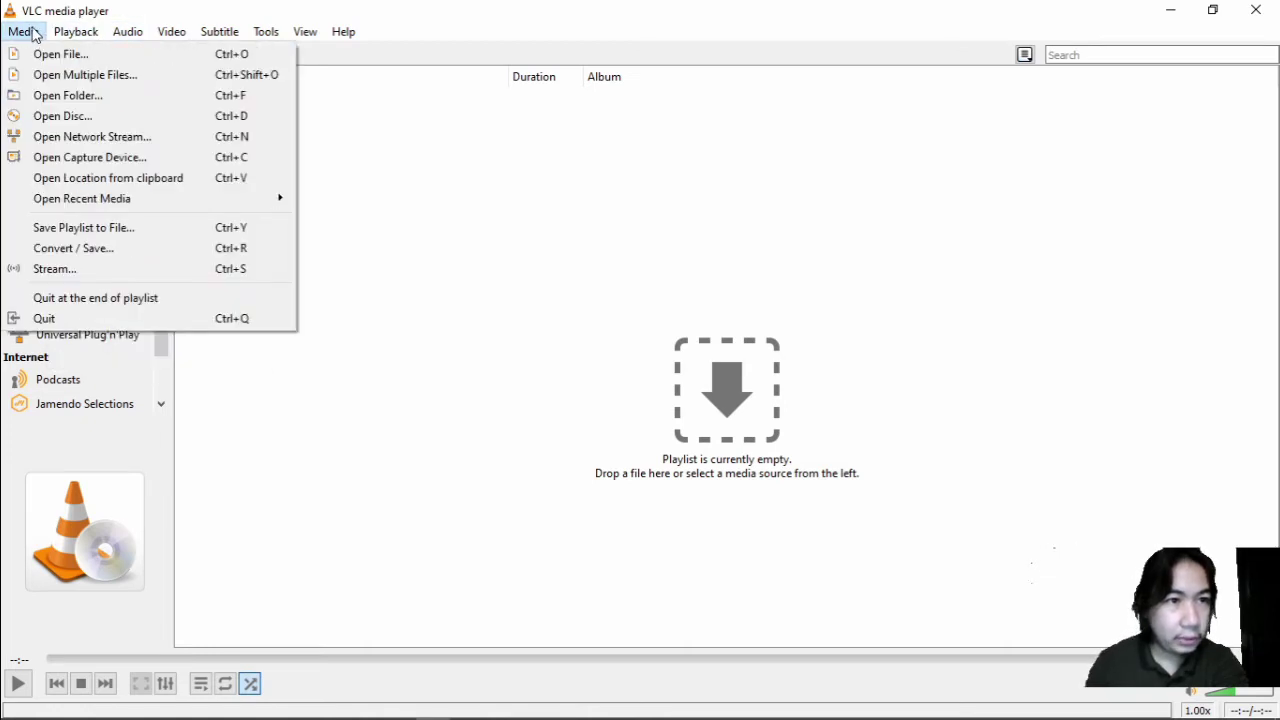
{"action": "left_click", "coordinate": [58, 272]}
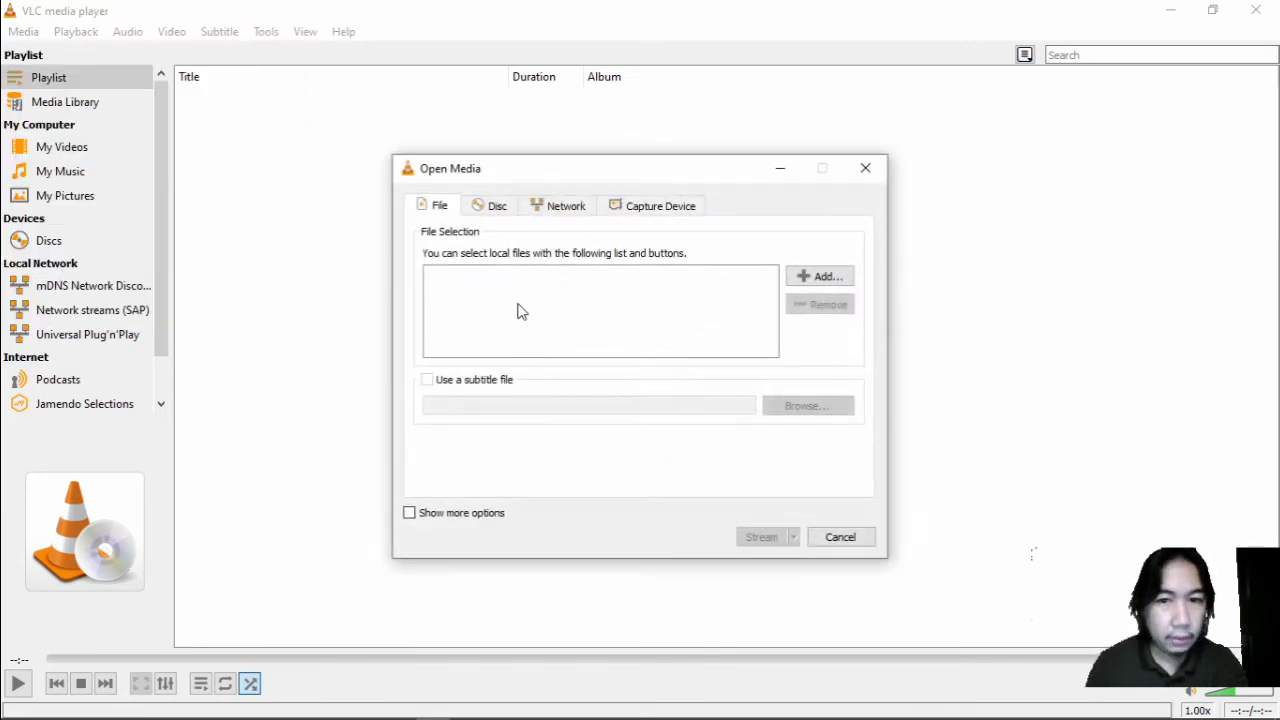
{"action": "left_click", "coordinate": [835, 285]}
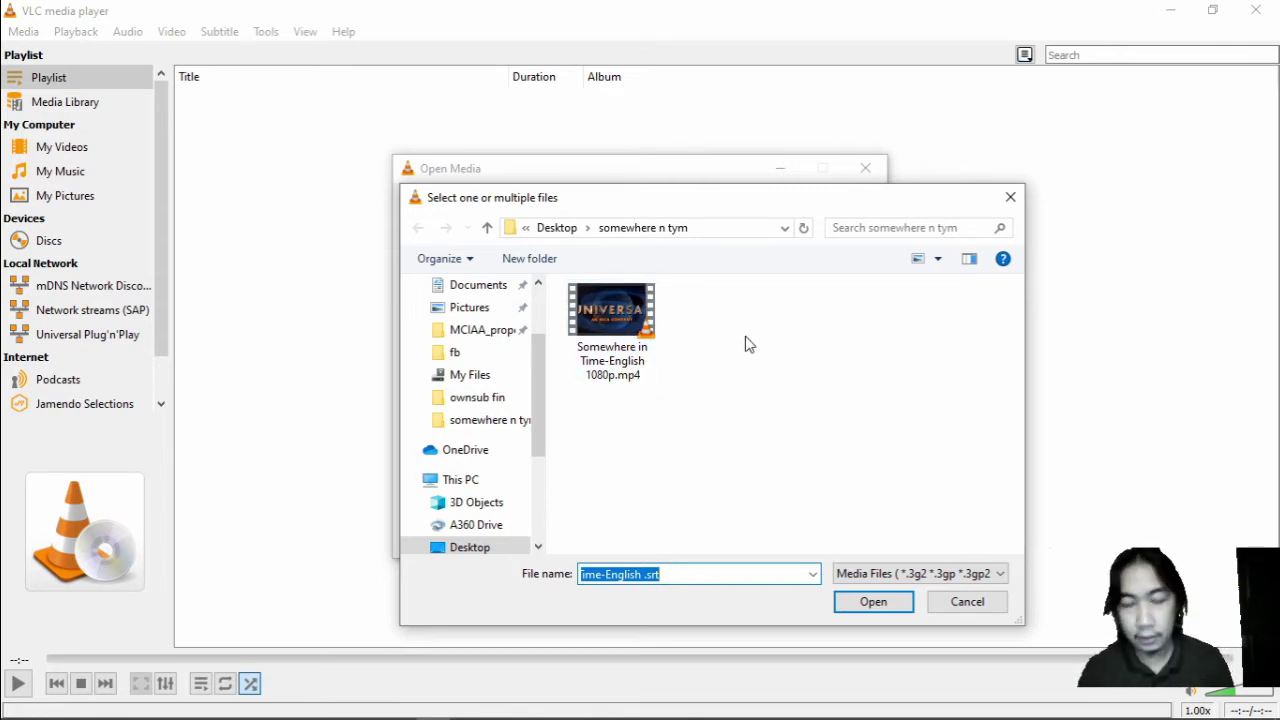
{"action": "left_click", "coordinate": [476, 548]}
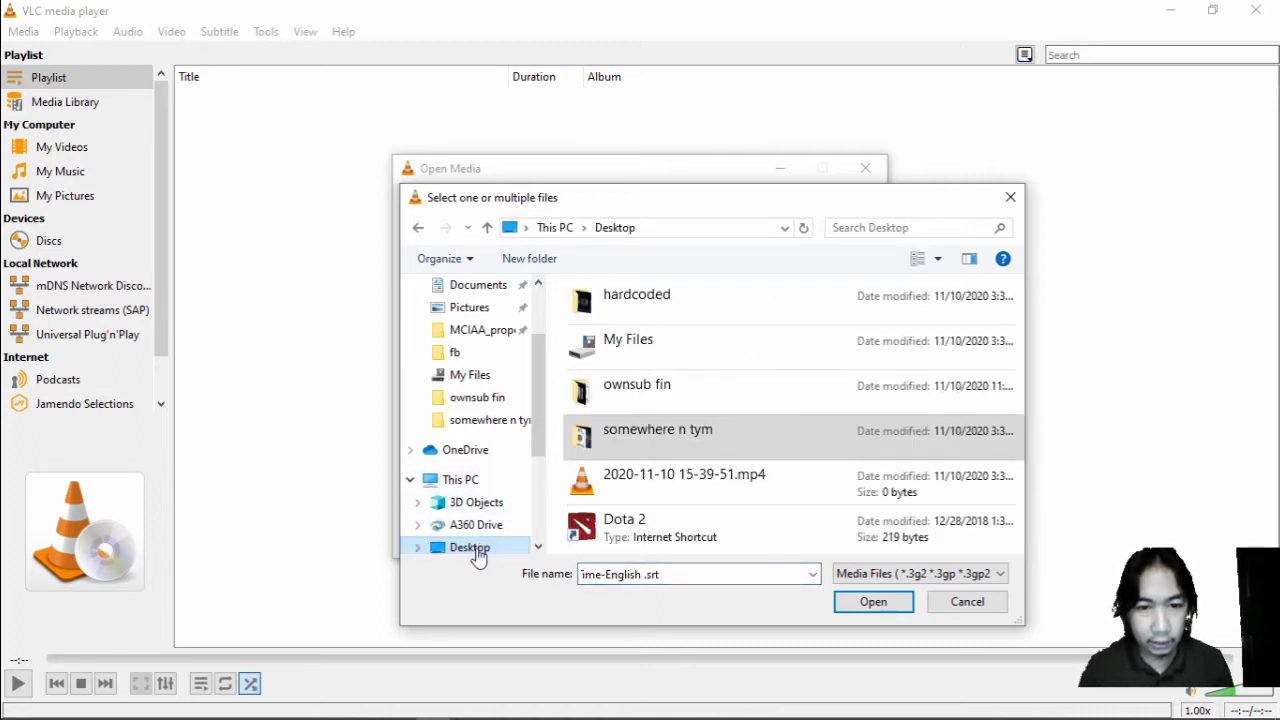
{"action": "double_click", "coordinate": [656, 433]}
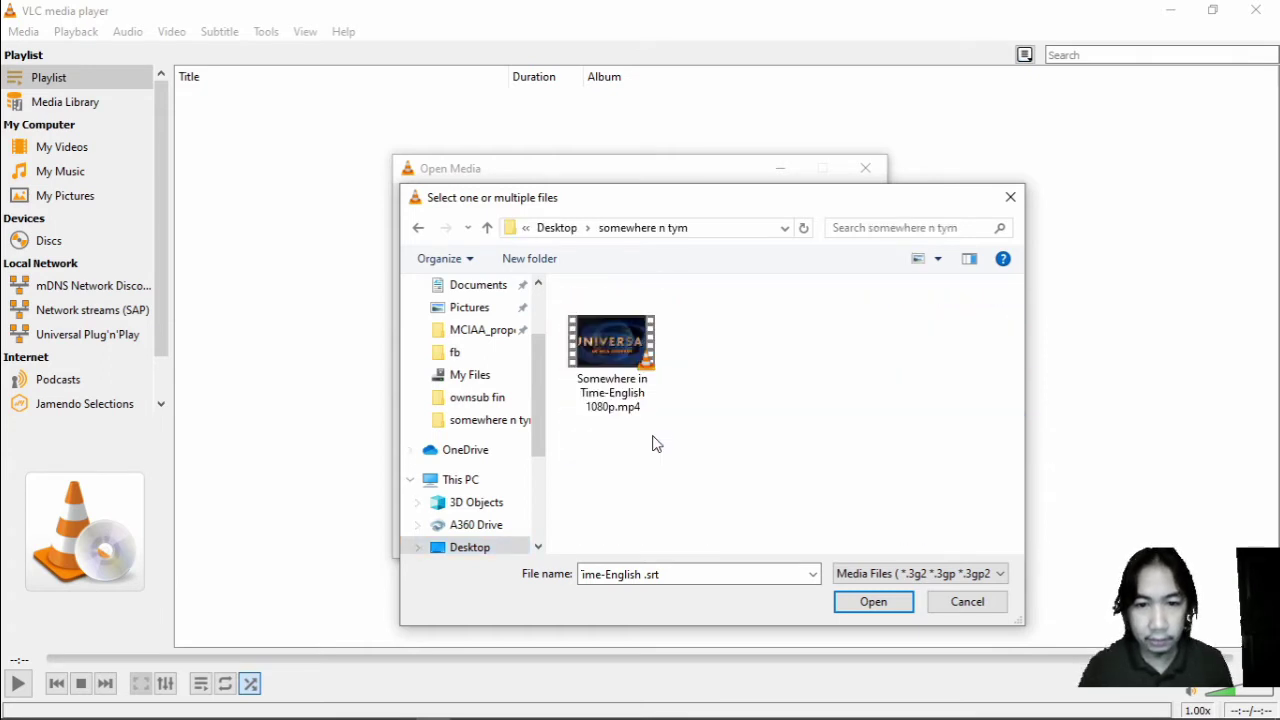
{"action": "left_click", "coordinate": [617, 362]}
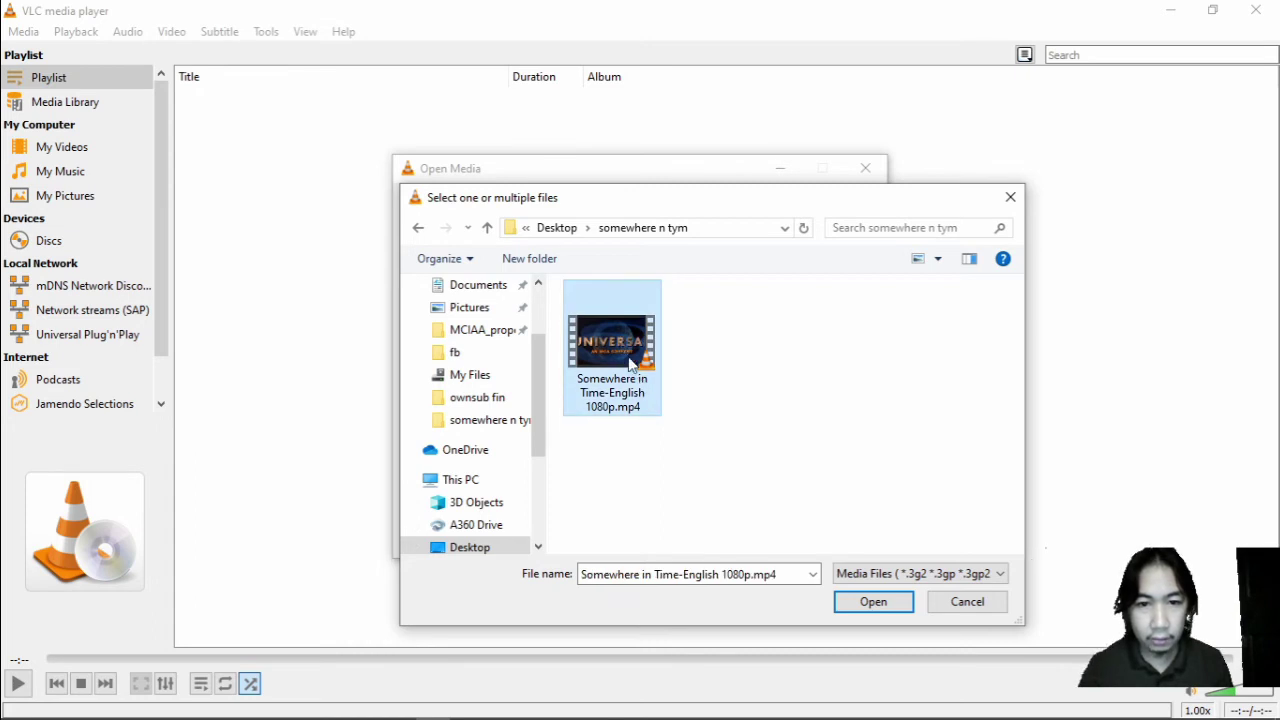
{"action": "left_click", "coordinate": [849, 606]}
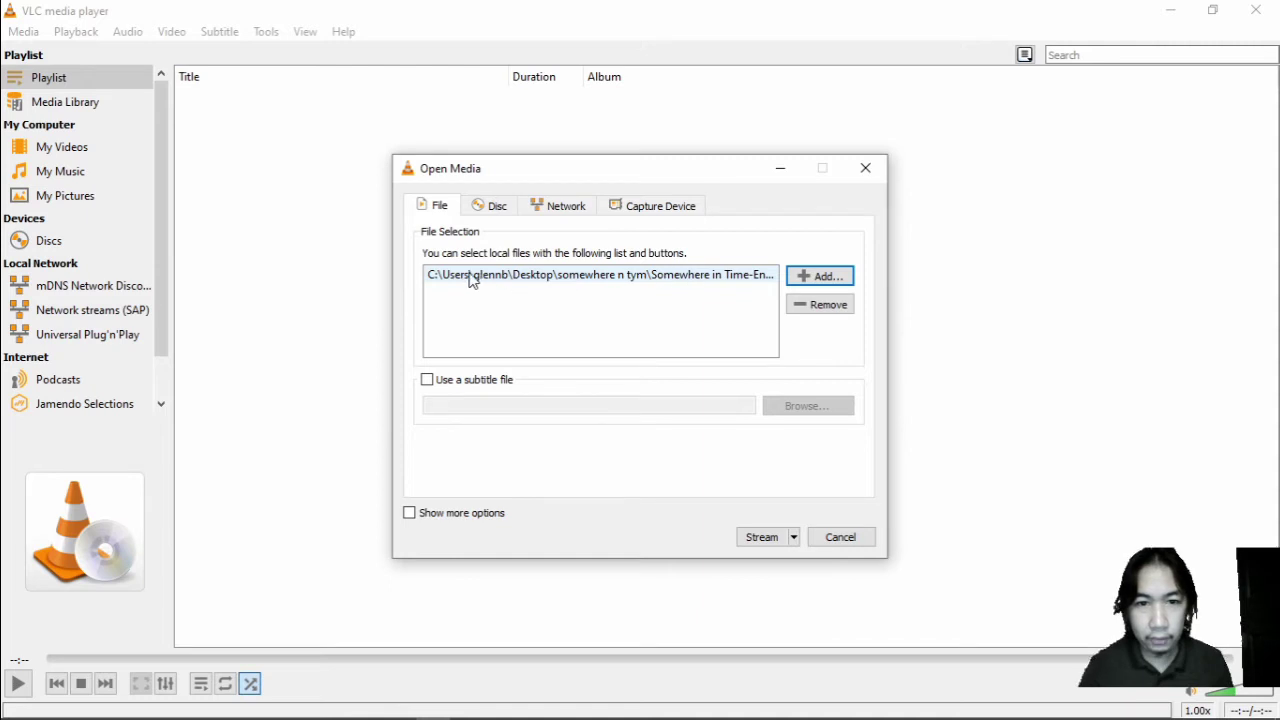
Enable the use of a subtitle file and choose "Somewhere in Time-English .srt" for the video.
{"action": "left_click", "coordinate": [428, 381]}
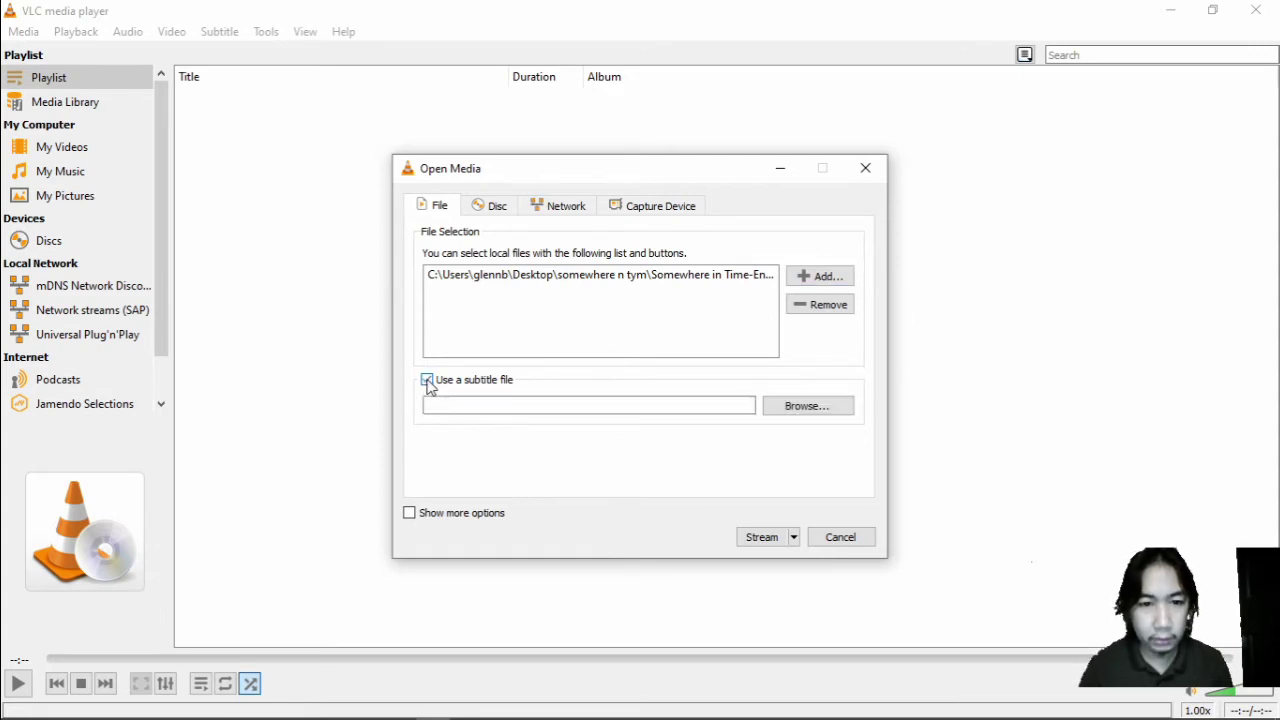
{"action": "left_click", "coordinate": [818, 410]}
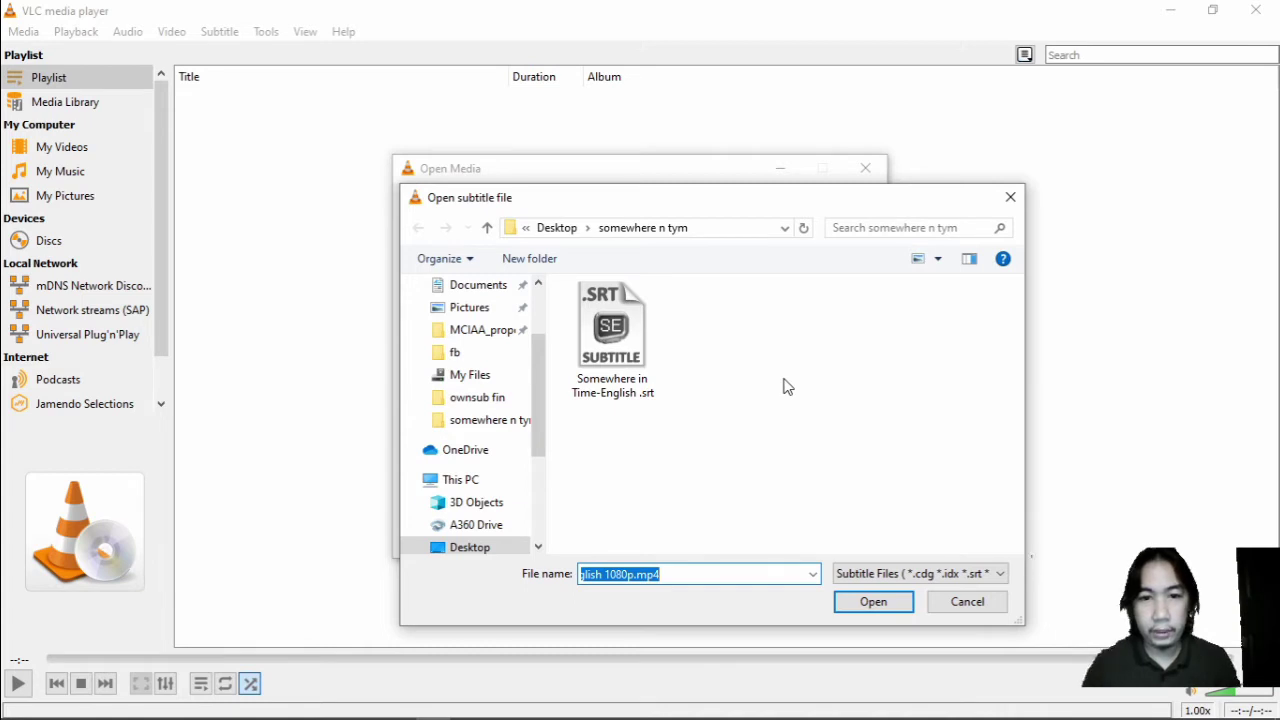
{"action": "left_click", "coordinate": [610, 340]}
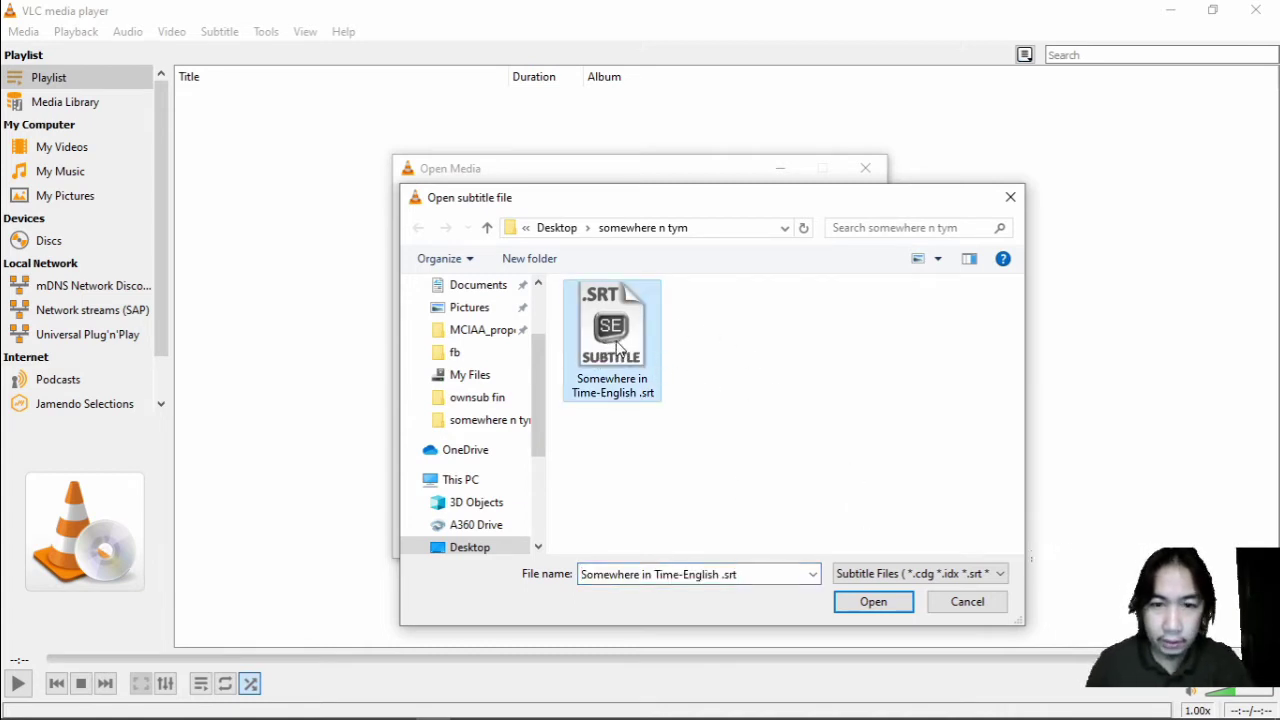
{"action": "left_click", "coordinate": [890, 601]}
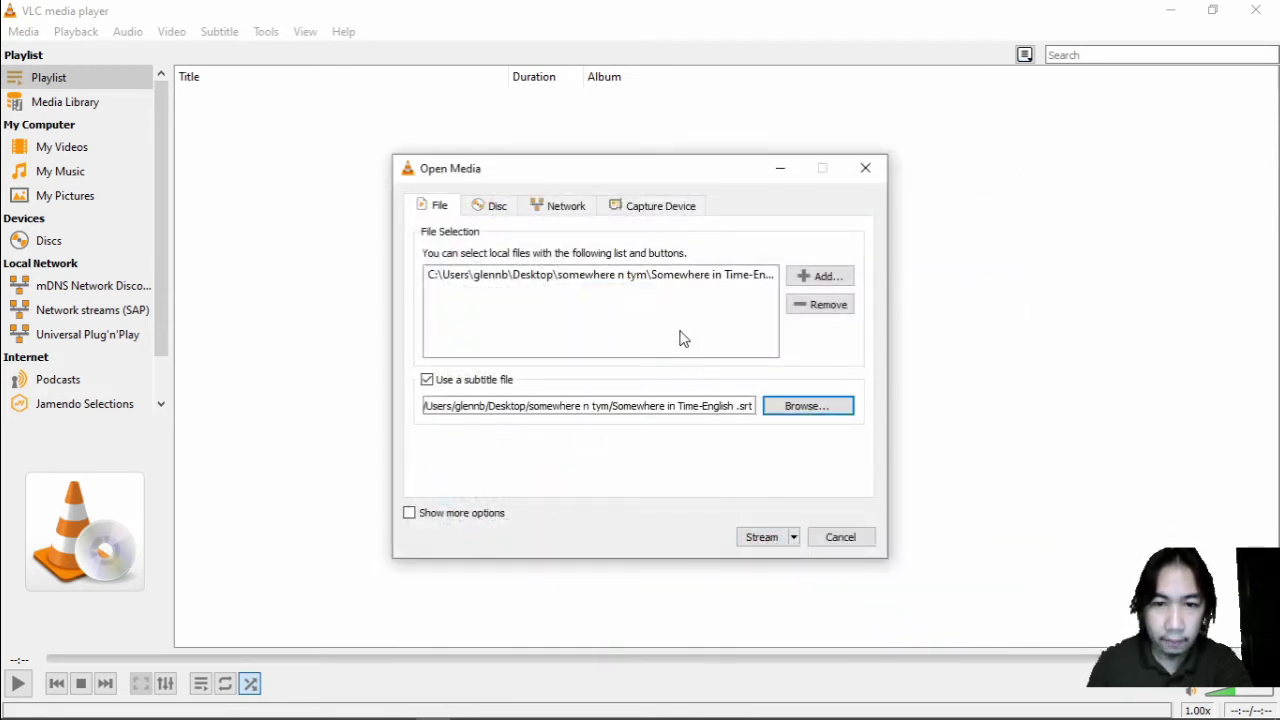
Continue through the stream source page to the destination setup and add a File destination.
{"action": "left_click", "coordinate": [462, 275]}
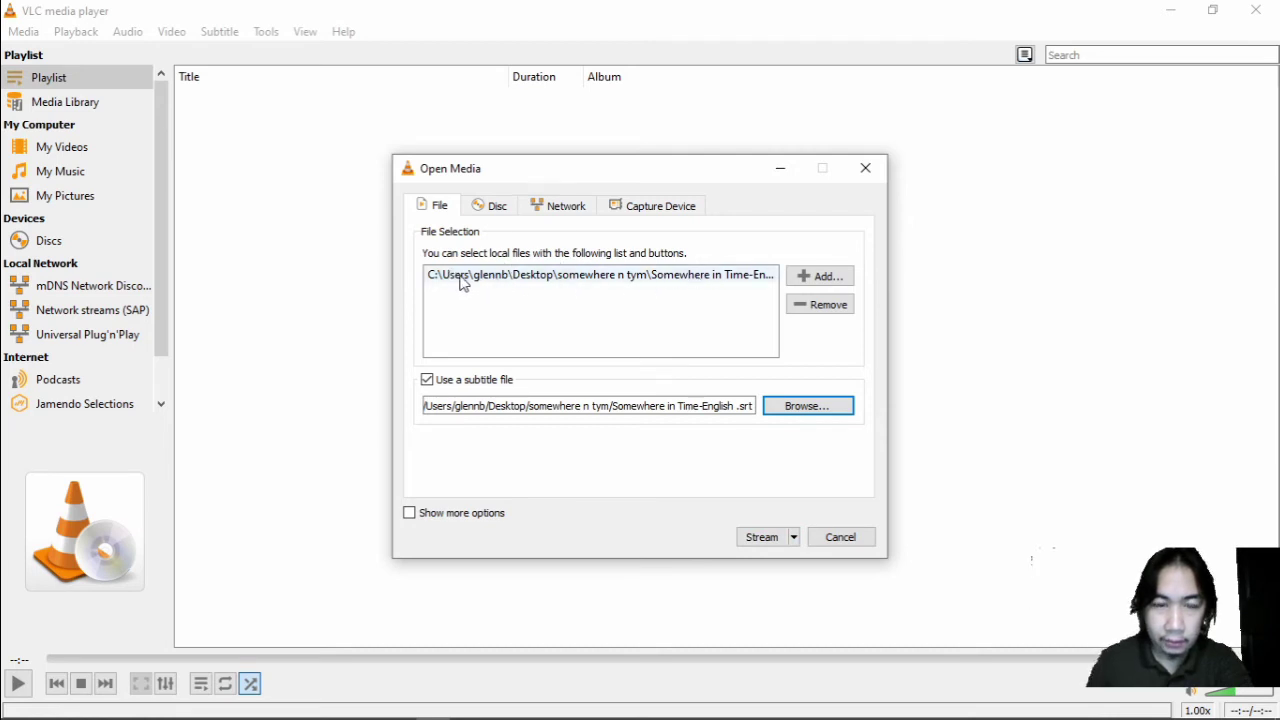
{"action": "left_click", "coordinate": [765, 541]}
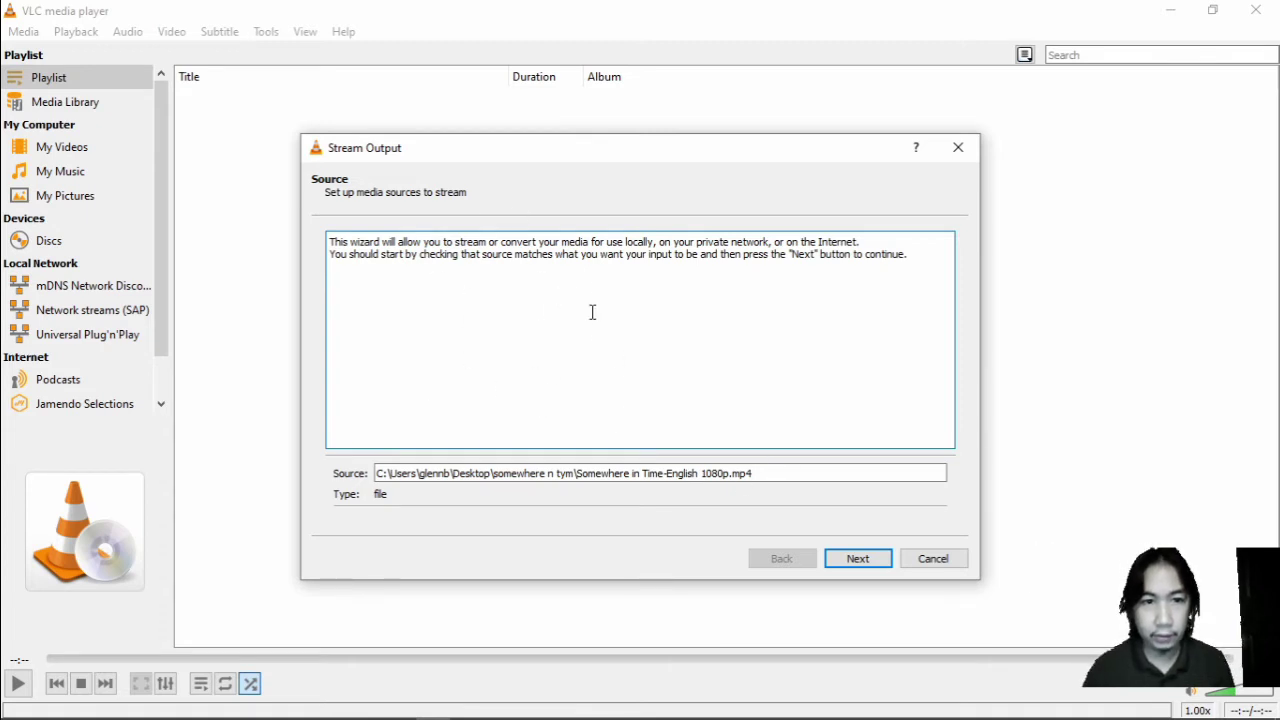
{"action": "left_click", "coordinate": [881, 563]}
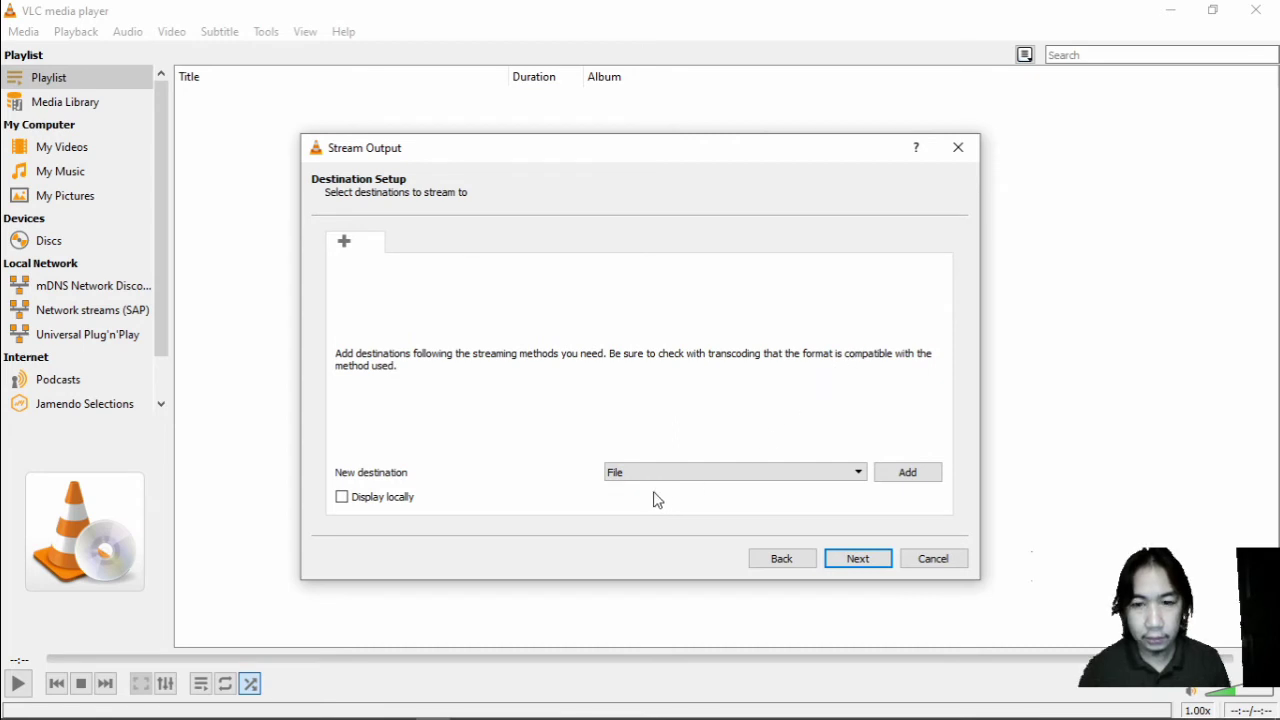
{"action": "left_click", "coordinate": [928, 477]}
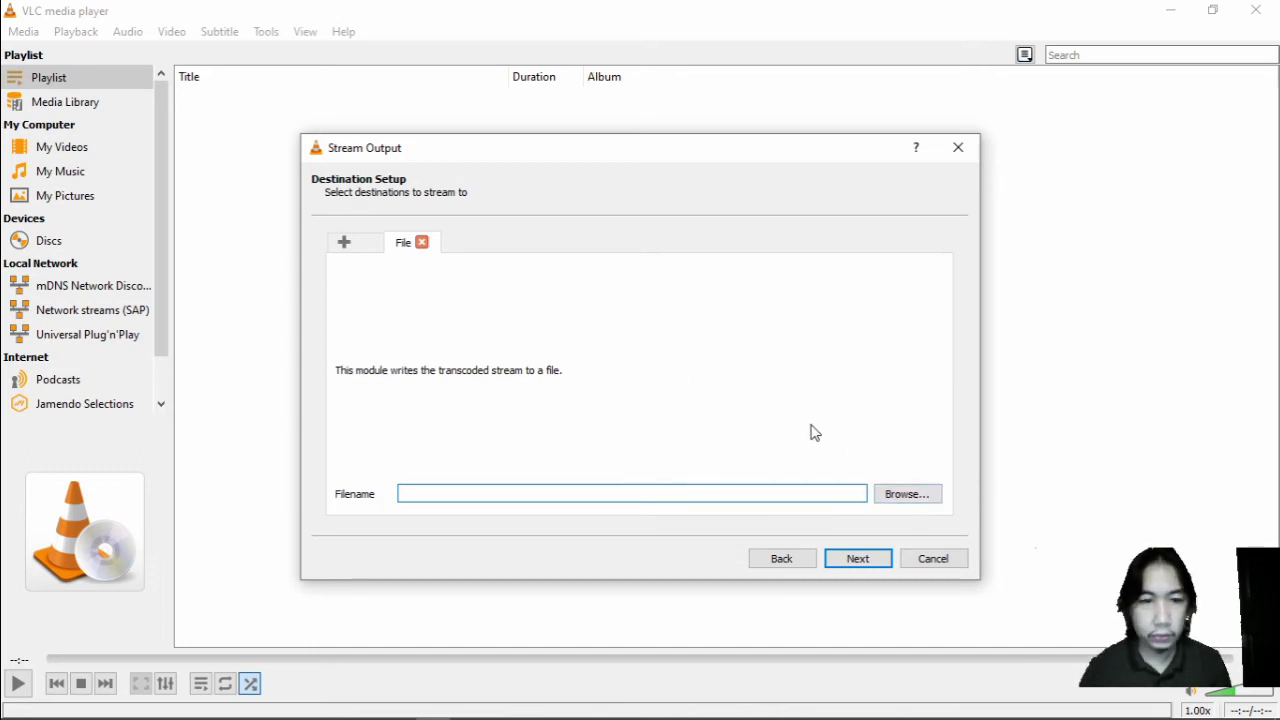
Browse for the save location of the File destination.
{"action": "left_click", "coordinate": [920, 500]}
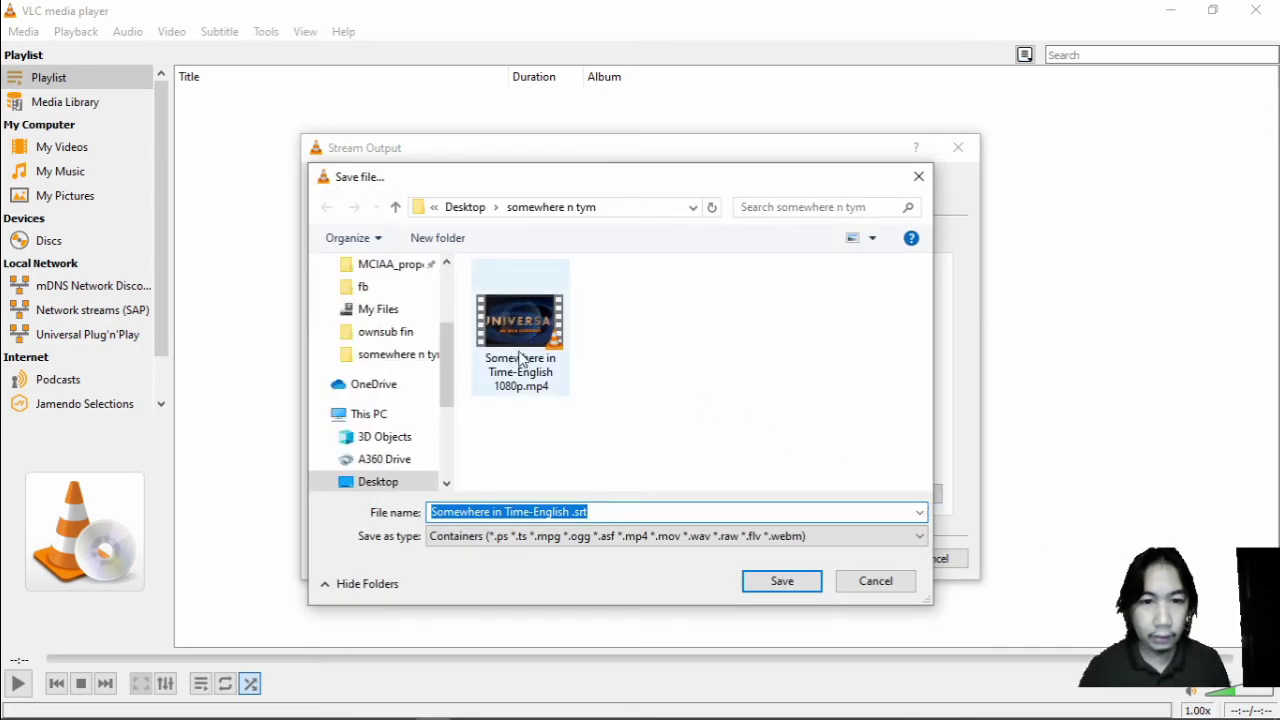
{"action": "left_click", "coordinate": [536, 370]}
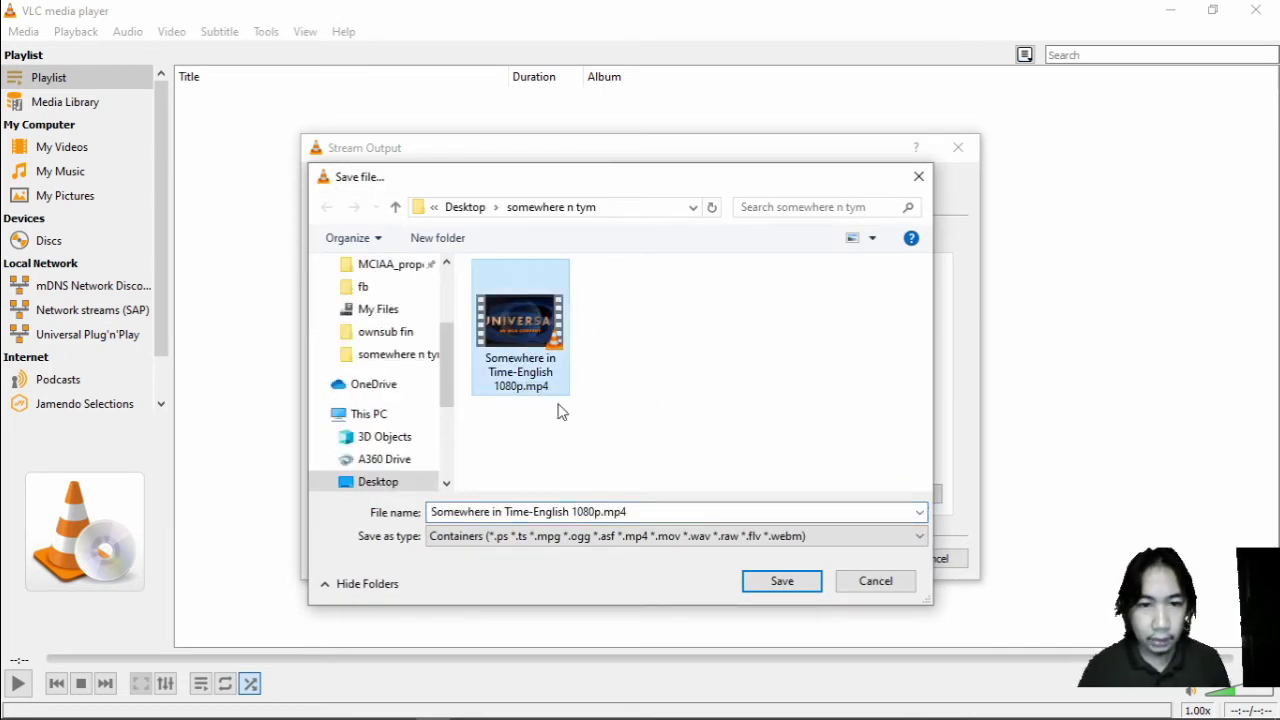
{"action": "left_click", "coordinate": [639, 511]}
{"action": "left_click", "coordinate": [639, 511]}
{"action": "key", "text": "Left"}
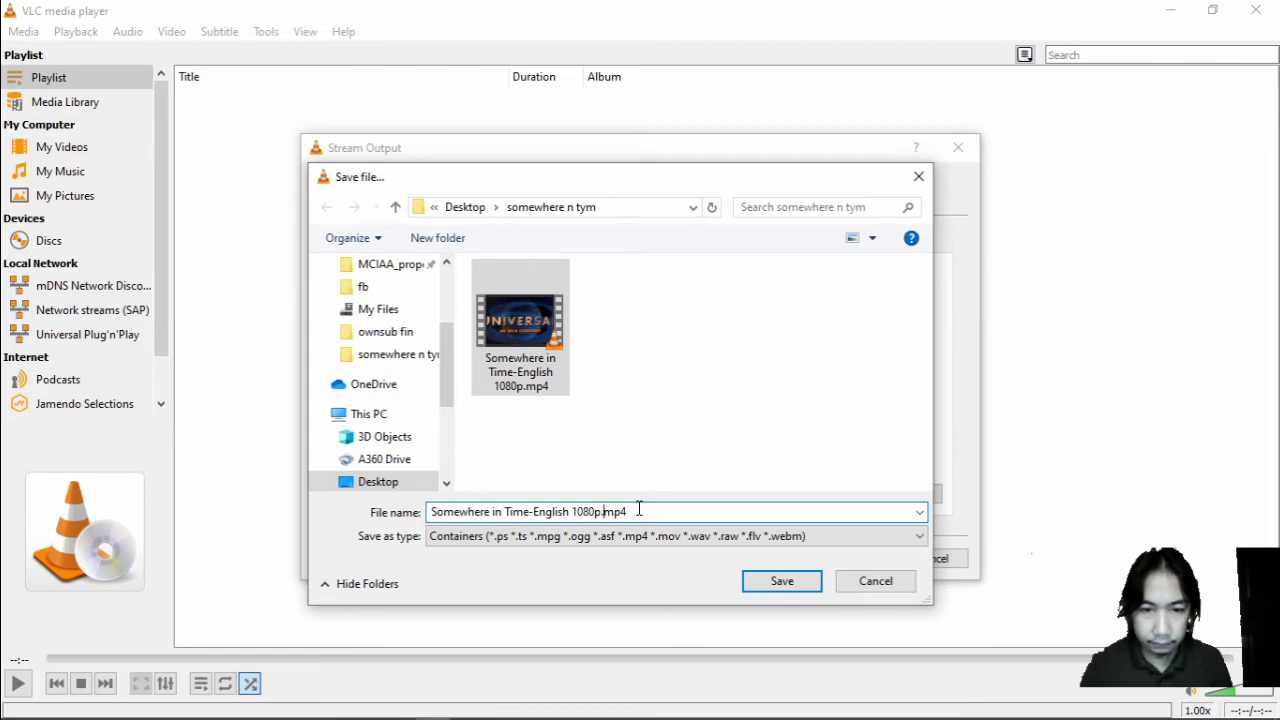
{"action": "left_click", "coordinate": [604, 511]}
{"action": "type", "text": "with subtitle"}
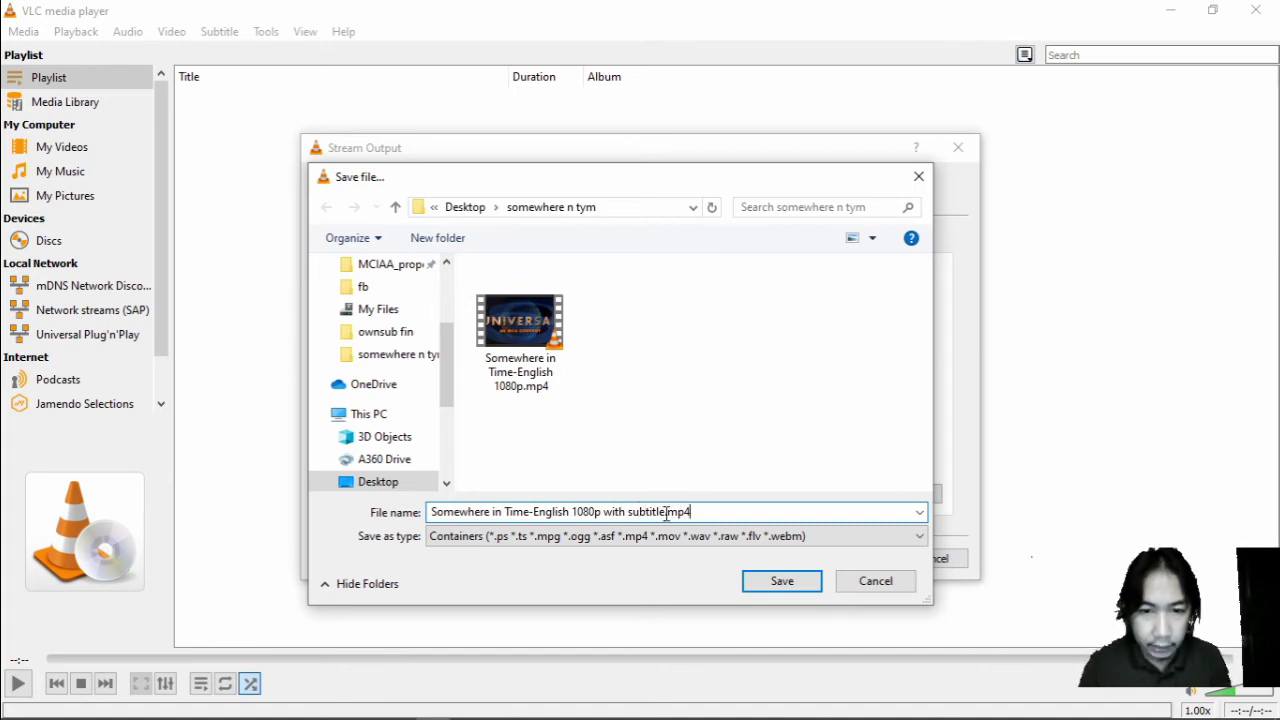
{"action": "left_click_drag", "start_coordinate": [695, 512], "coordinate": [665, 513]}
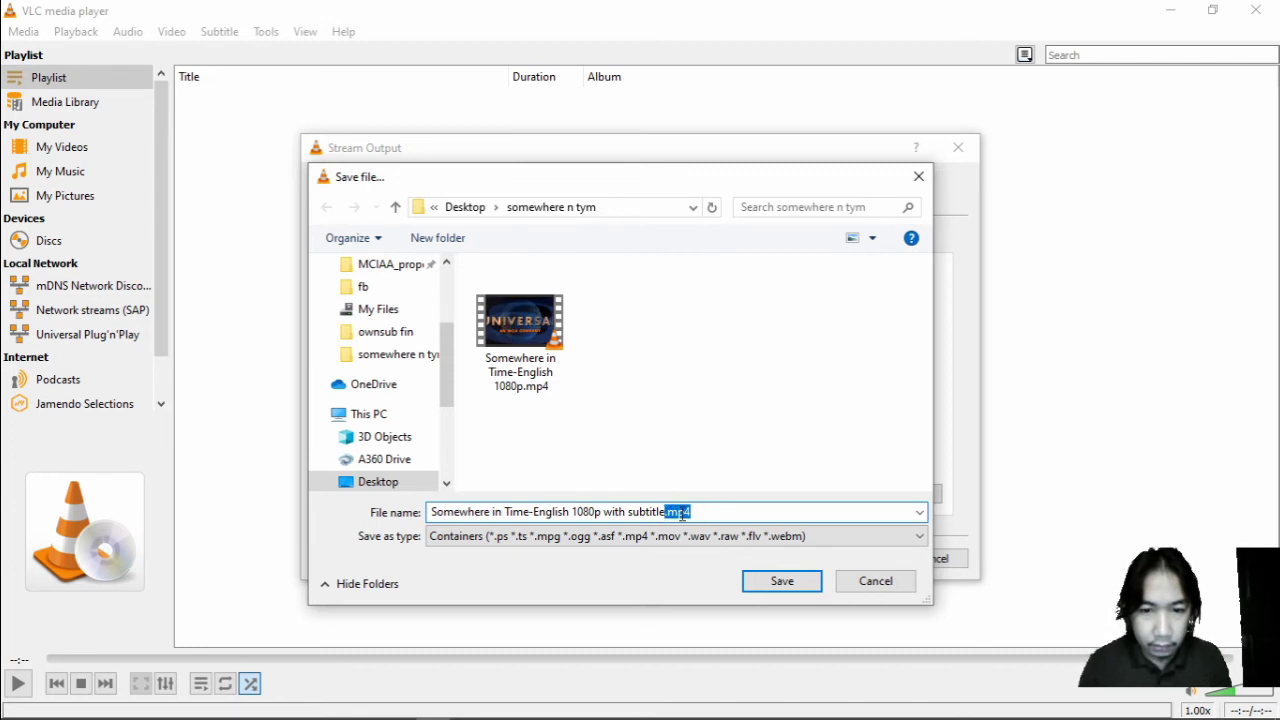
{"action": "left_click", "coordinate": [702, 513]}
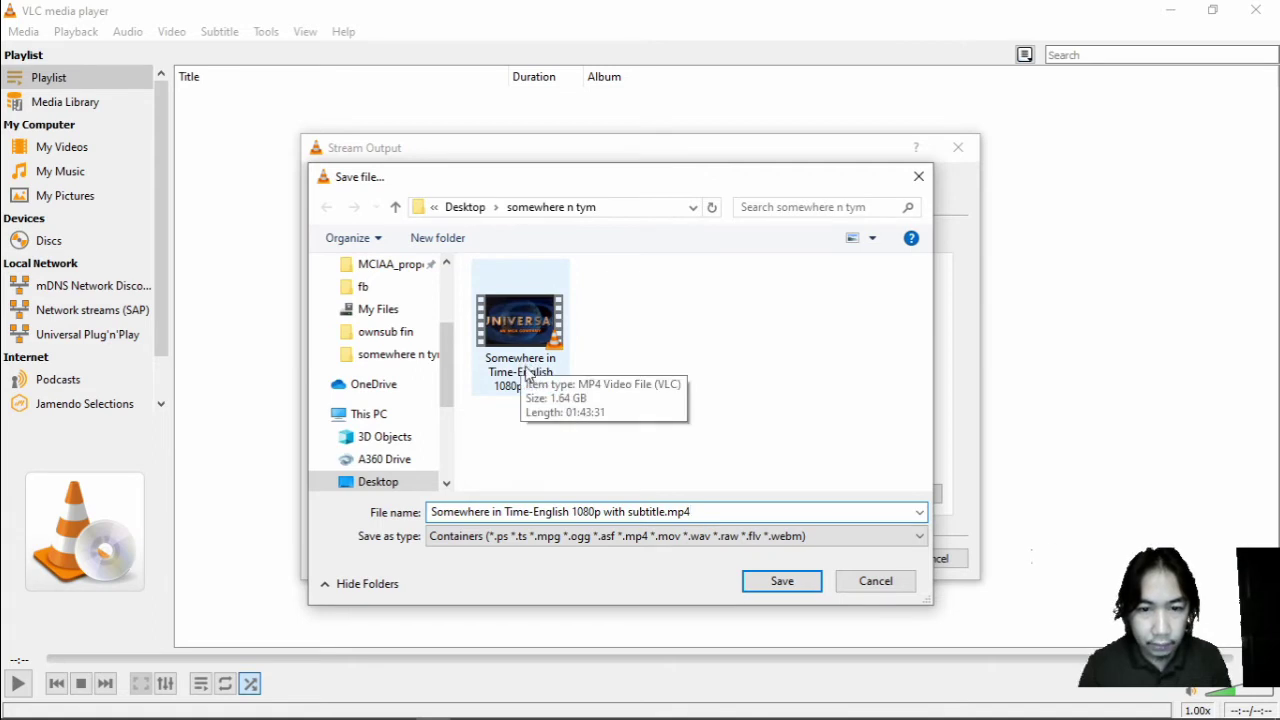
Base the output name on the existing 1080p video and save it as "Somewhere in Time-English 1080p with subtitle.mp4" in "somewhere n tym".
{"action": "left_click", "coordinate": [540, 386]}
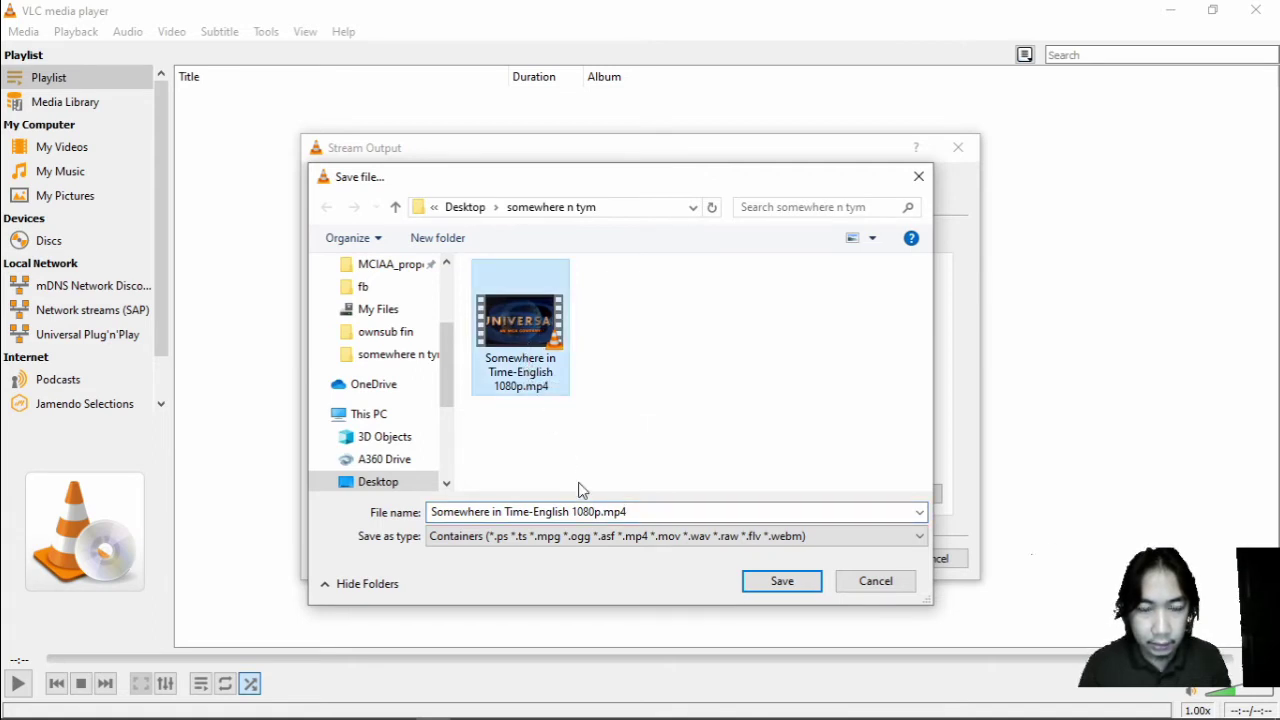
{"action": "left_click", "coordinate": [632, 513]}
{"action": "left_click", "coordinate": [636, 514]}
{"action": "key", "text": "Left"}
{"action": "key", "text": "Left"}
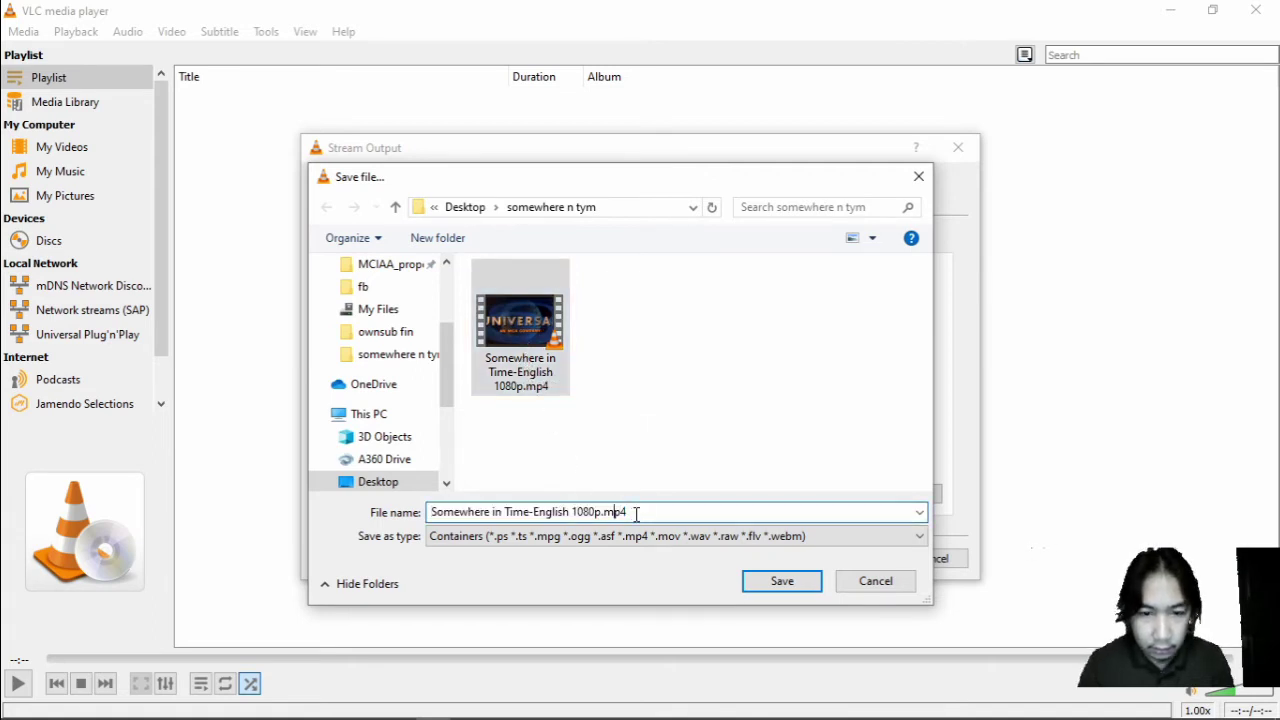
{"action": "key", "text": "Left"}
{"action": "key", "text": "Left"}
{"action": "type", "text": "with subtitle"}
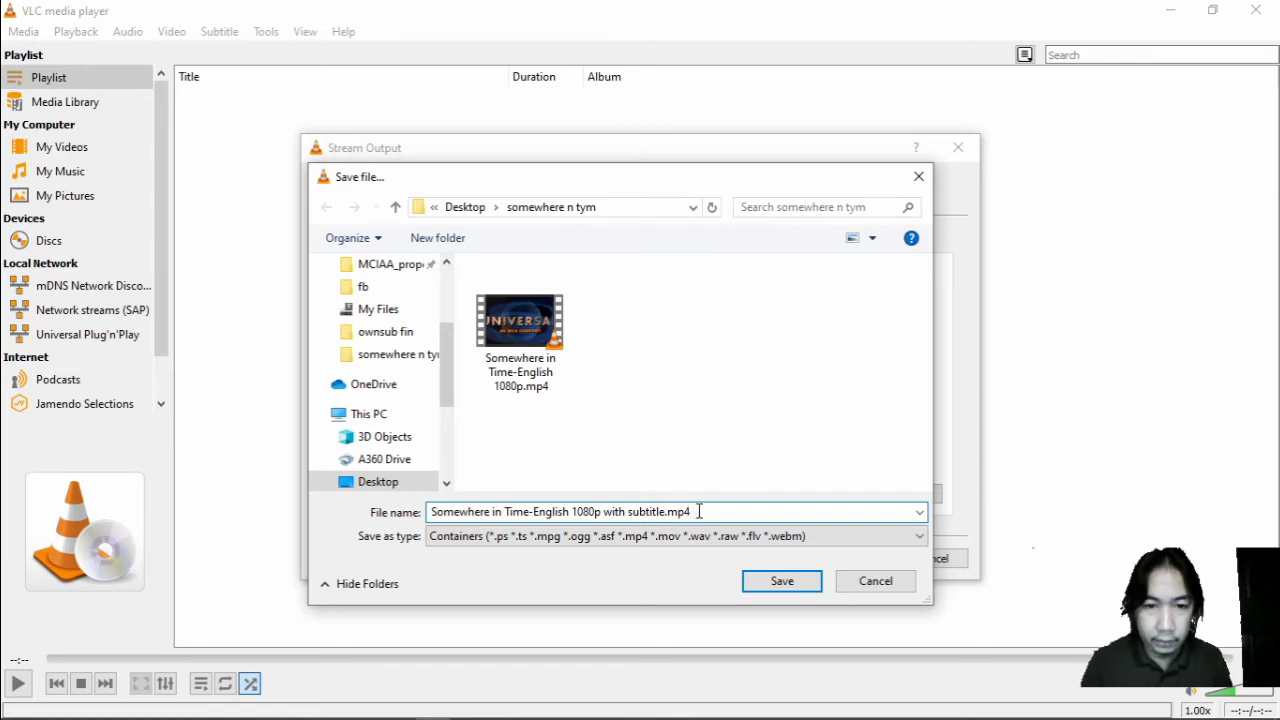
{"action": "left_click", "coordinate": [800, 584]}
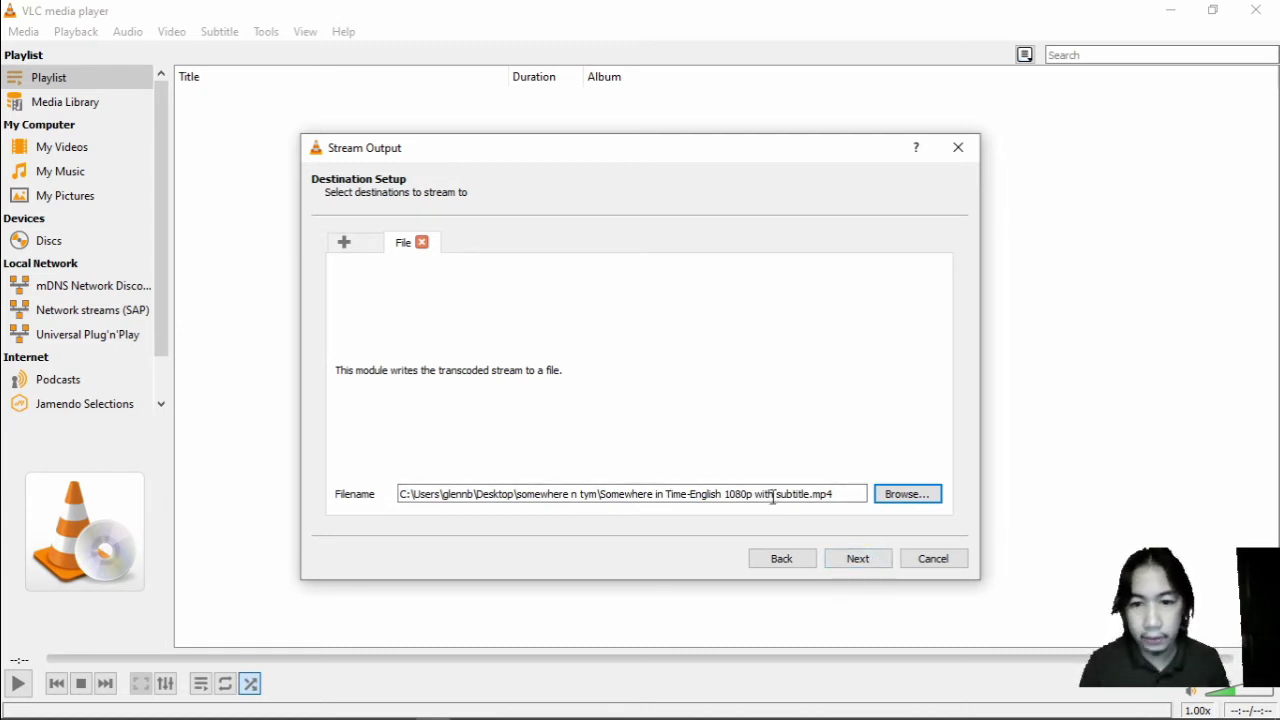
Continue to the transcoding options and choose the "Video - H.264 + MP3 (MP4)" profile.
{"action": "left_click", "coordinate": [866, 562]}
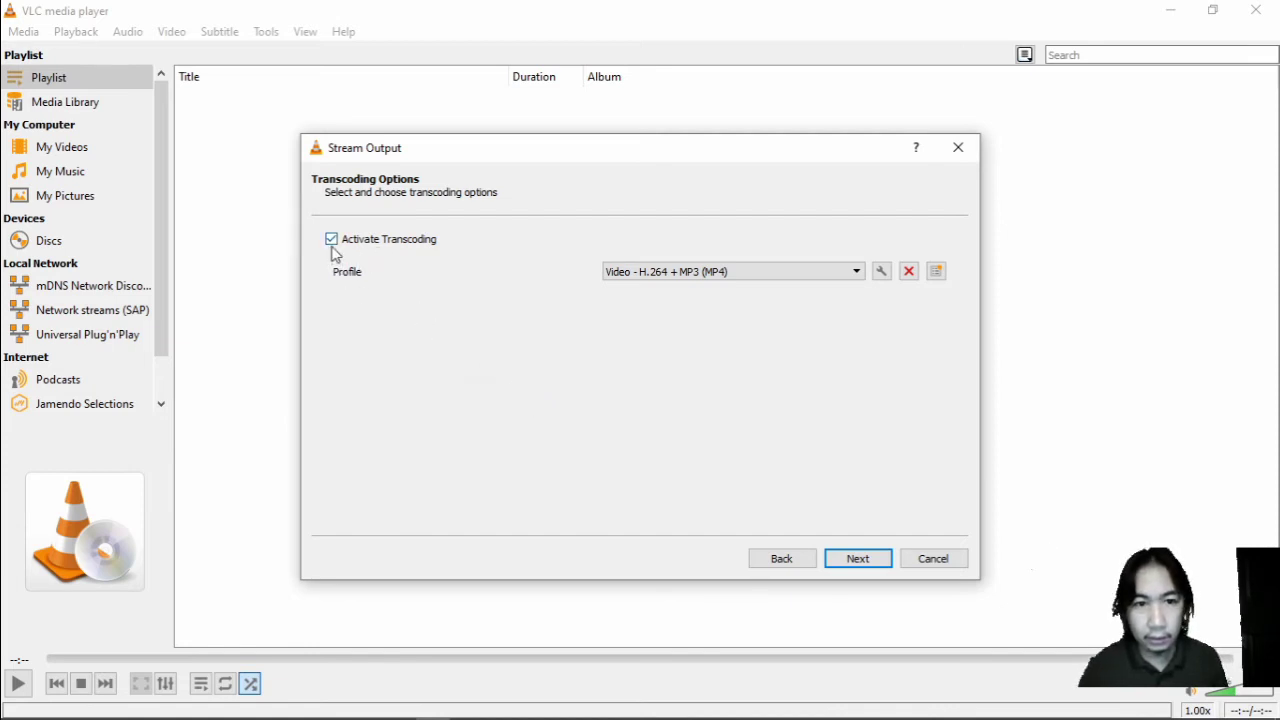
{"action": "left_click", "coordinate": [856, 274]}
{"action": "mouse_move", "coordinate": [858, 318]}
{"action": "left_mouse_down"}
{"action": "mouse_move", "coordinate": [858, 350]}
{"action": "mouse_move", "coordinate": [858, 312]}
{"action": "left_mouse_up"}
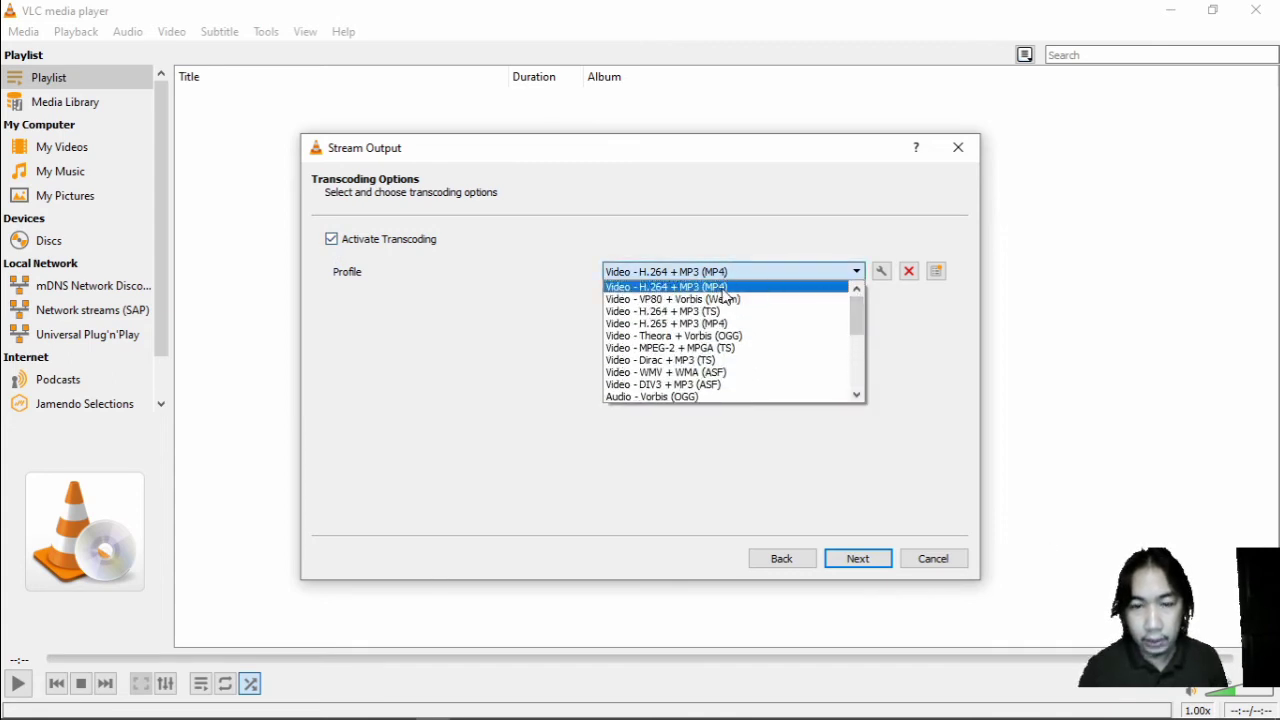
{"action": "left_click", "coordinate": [774, 289]}
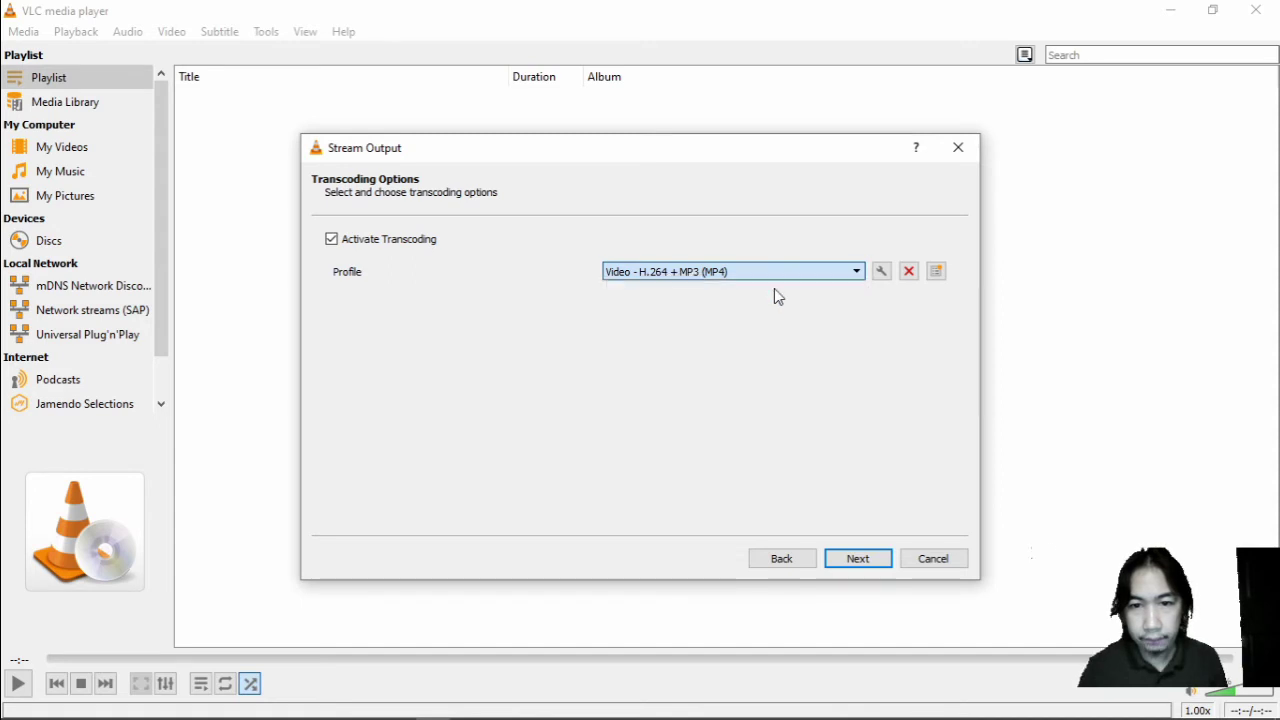
Open the selected profile for editing and examine its encapsulation, video codec, audio codec and subtitle settings.
{"action": "left_click", "coordinate": [883, 281]}
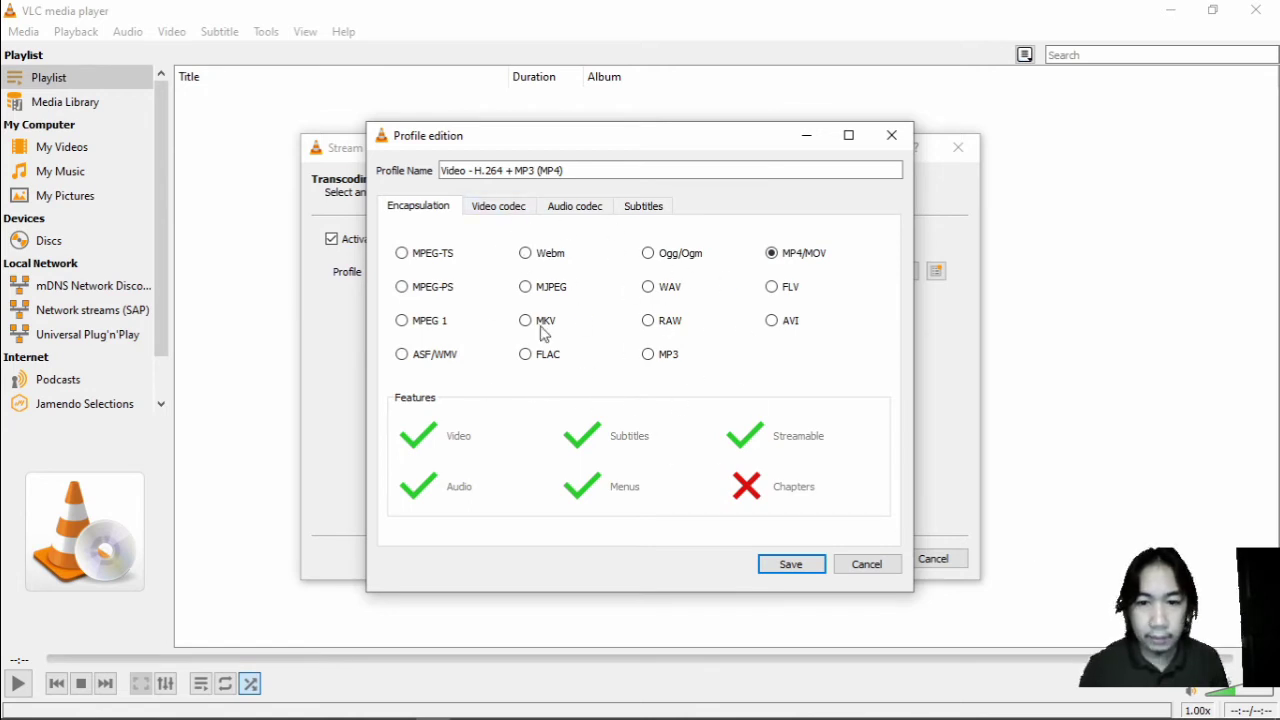
{"action": "left_click", "coordinate": [516, 212]}
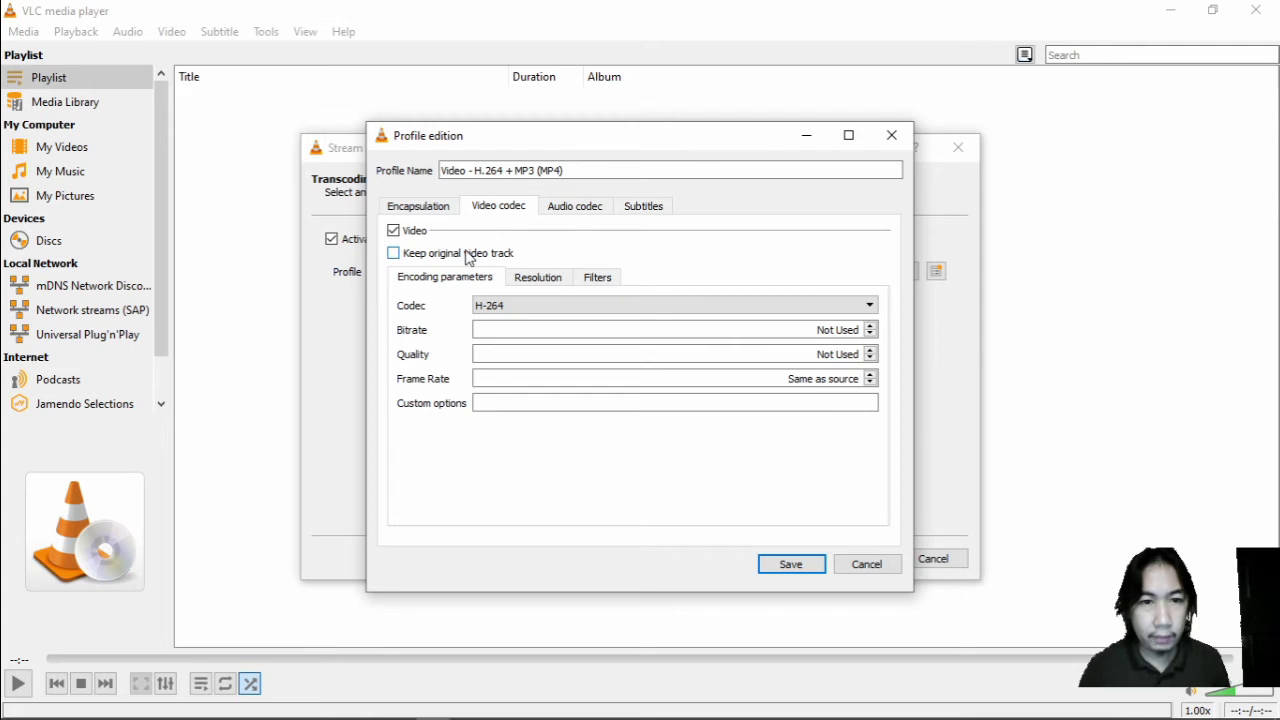
{"action": "left_click", "coordinate": [582, 208]}
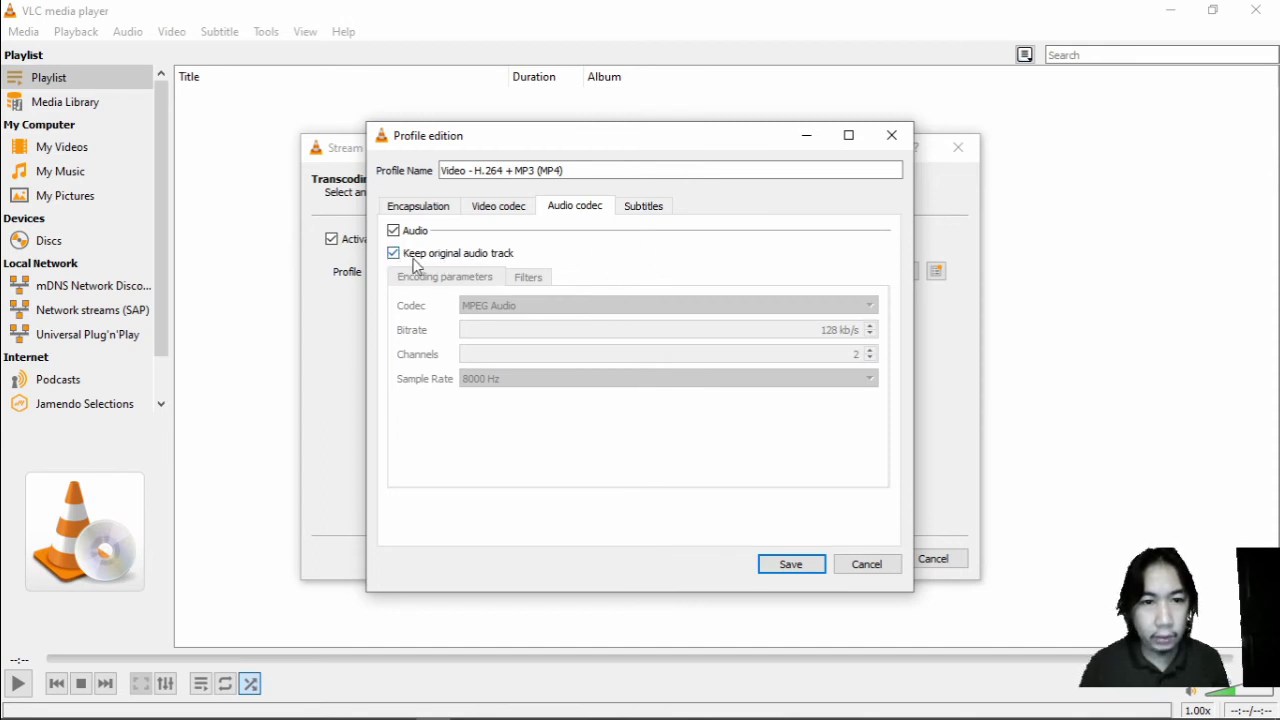
{"action": "left_click", "coordinate": [516, 210]}
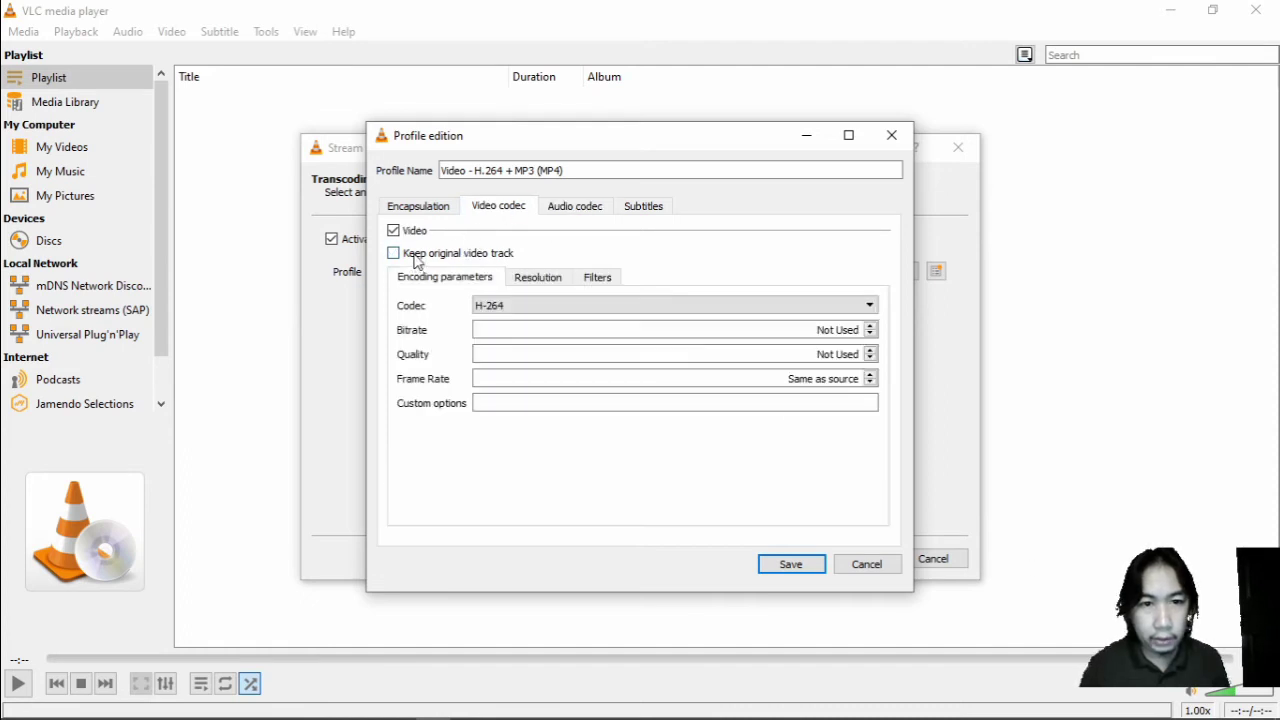
{"action": "left_click", "coordinate": [594, 210]}
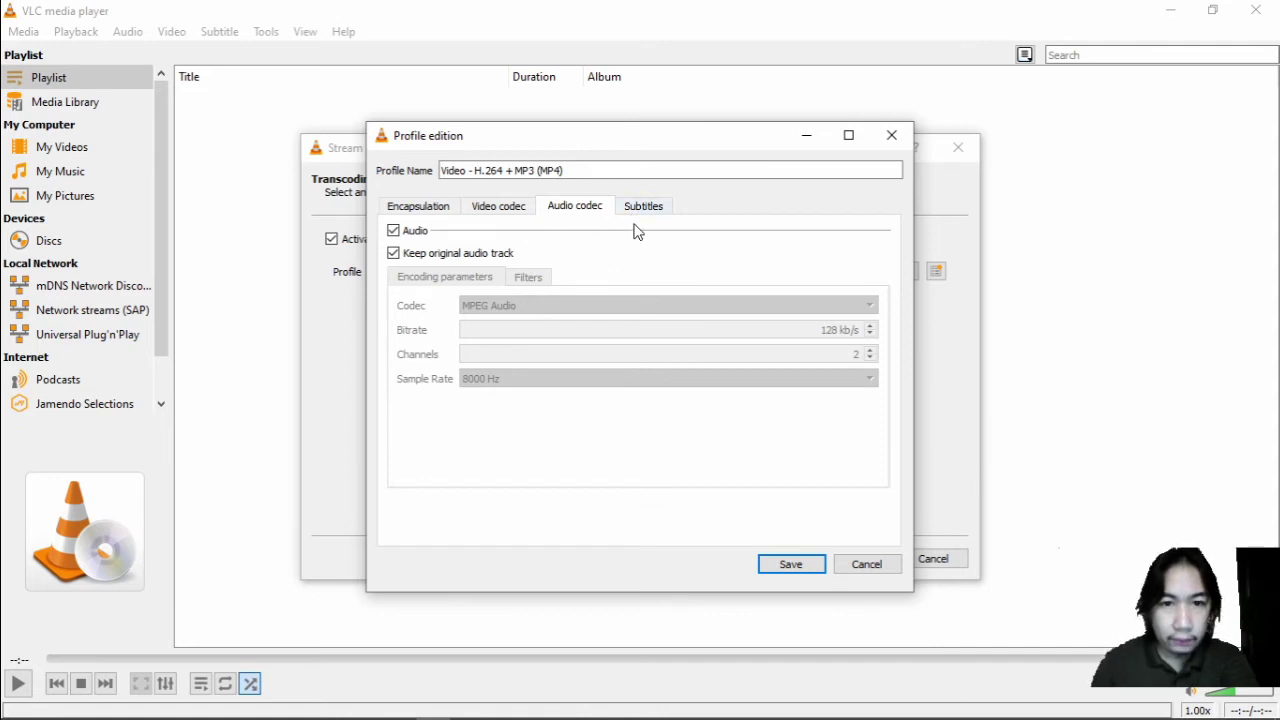
{"action": "left_click", "coordinate": [656, 210]}
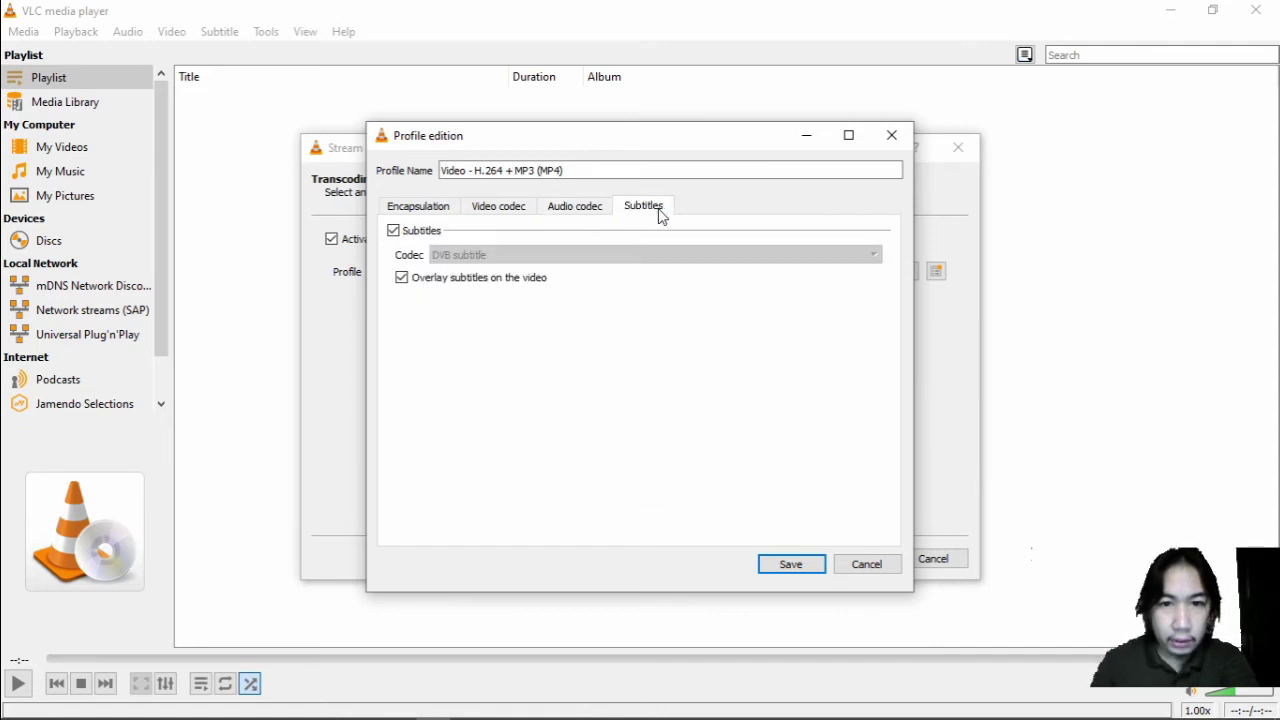
Try the T.140 and DVB subtitle codecs with the overlay off, and re-enable overlaying subtitles on the video.
{"action": "left_click", "coordinate": [402, 279]}
{"action": "left_click", "coordinate": [606, 258]}
{"action": "left_click", "coordinate": [500, 283]}
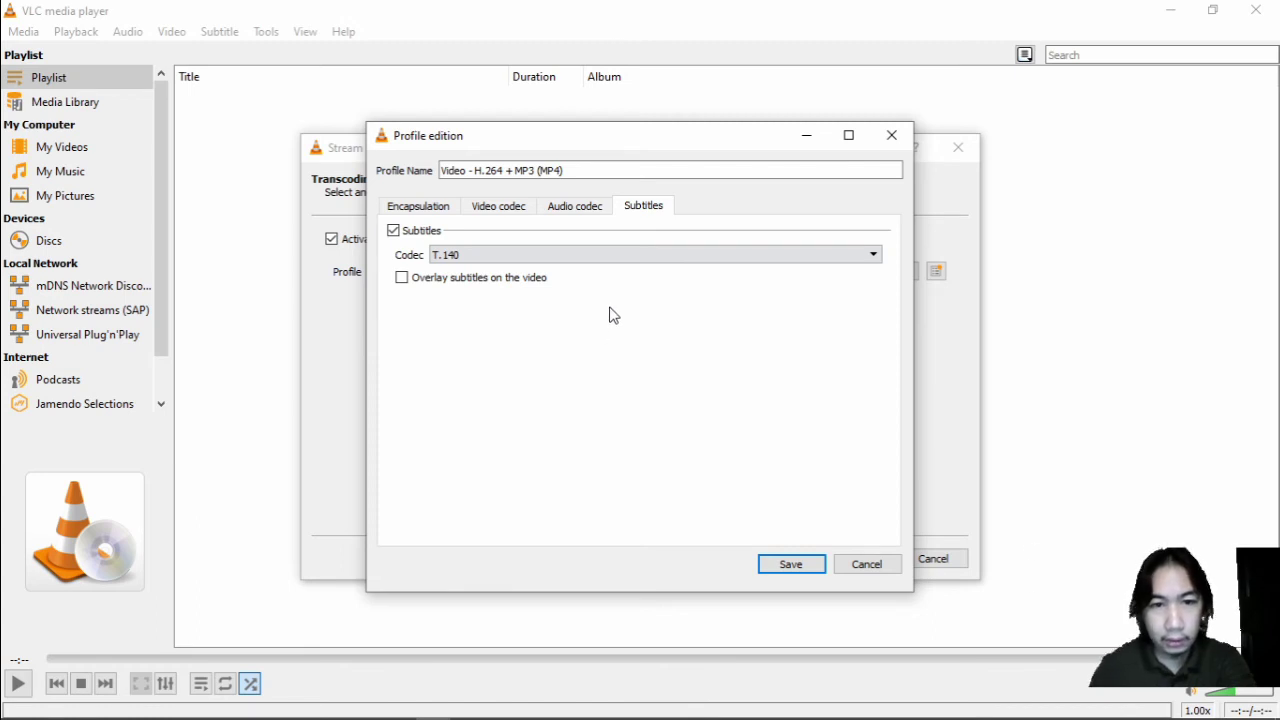
{"action": "left_click", "coordinate": [661, 258]}
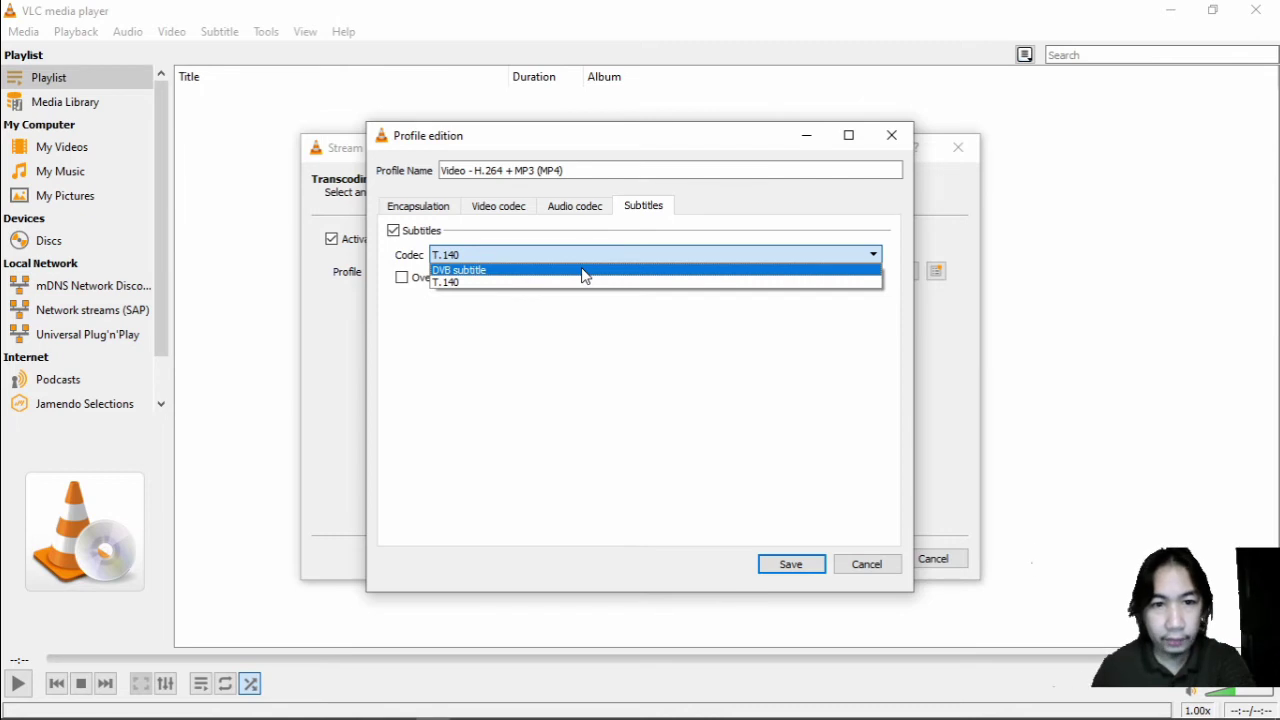
{"action": "left_click", "coordinate": [523, 270]}
{"action": "left_click", "coordinate": [403, 279]}
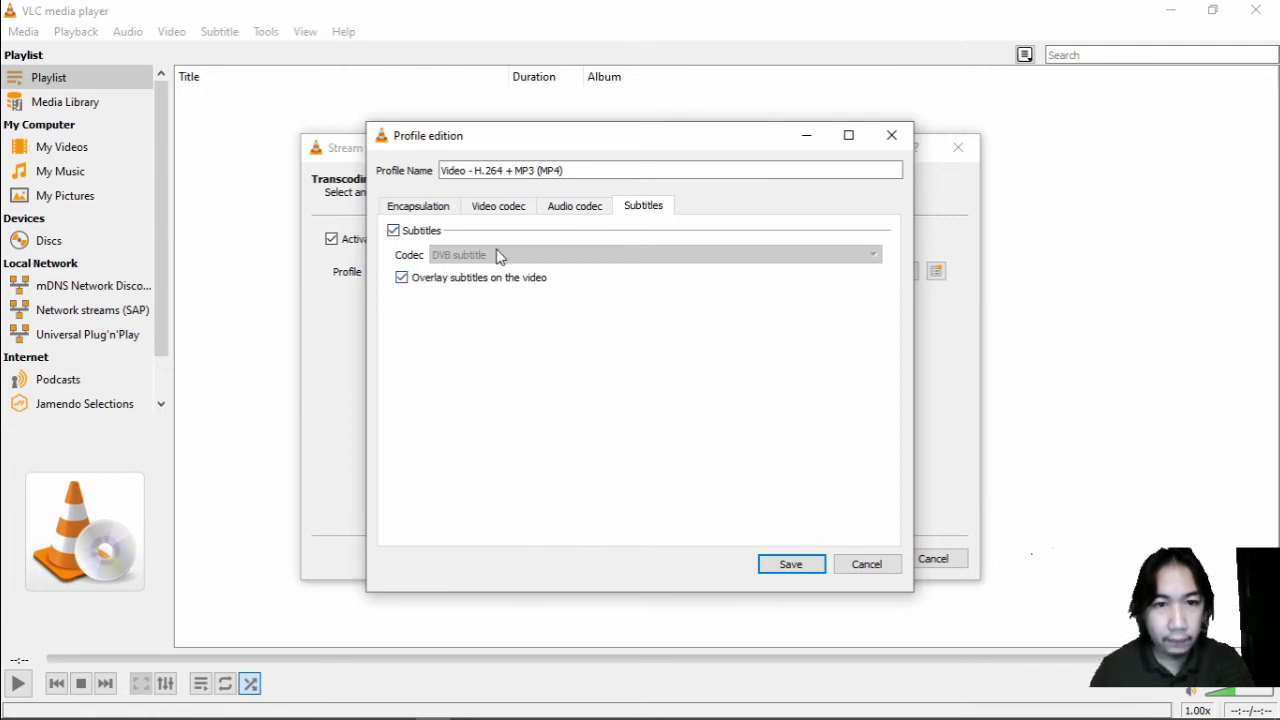
{"action": "left_click", "coordinate": [403, 277]}
{"action": "left_click", "coordinate": [403, 277]}
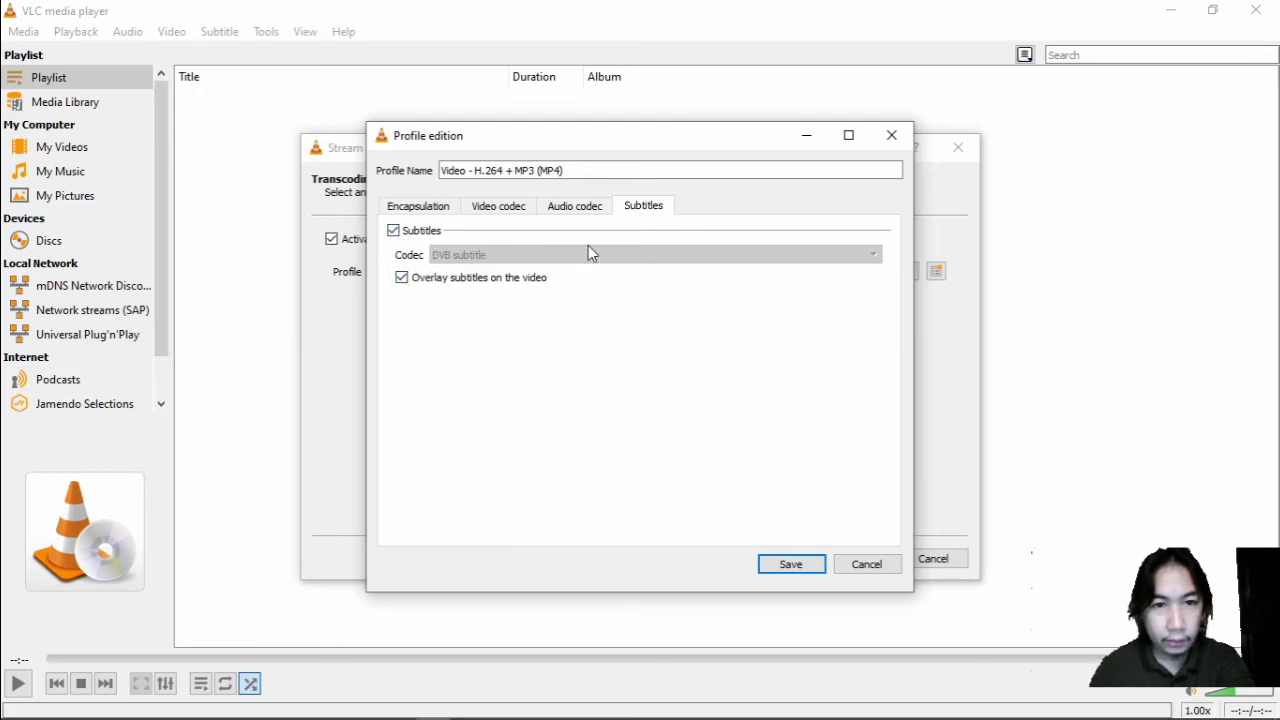
Recheck the profile's encapsulation, video, audio and subtitle settings, and save the profile.
{"action": "left_click", "coordinate": [441, 207]}
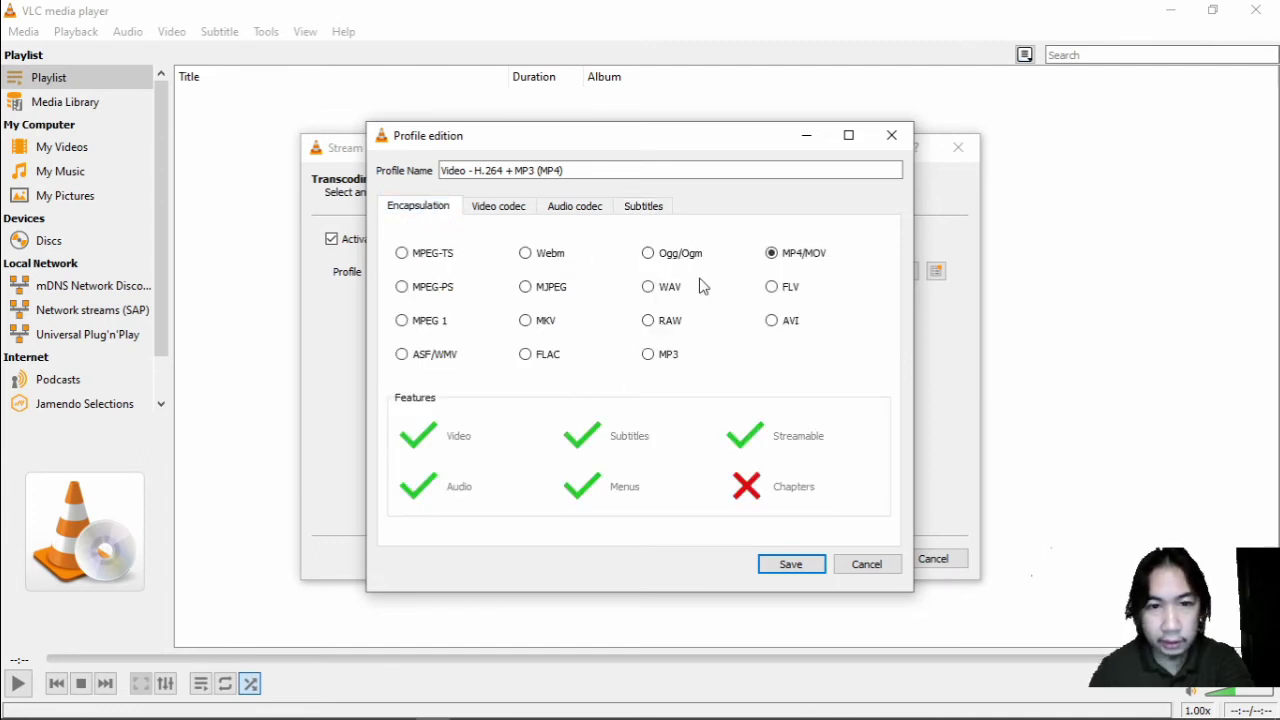
{"action": "left_click", "coordinate": [511, 210]}
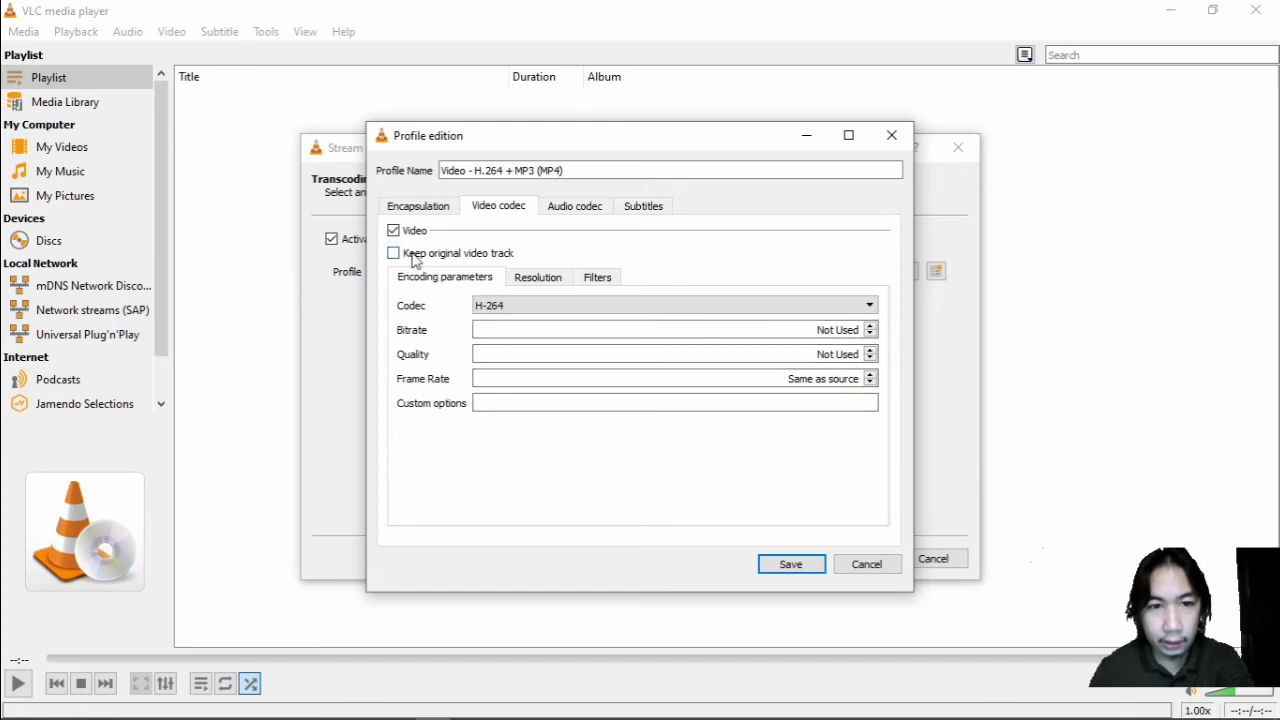
{"action": "left_click", "coordinate": [590, 212]}
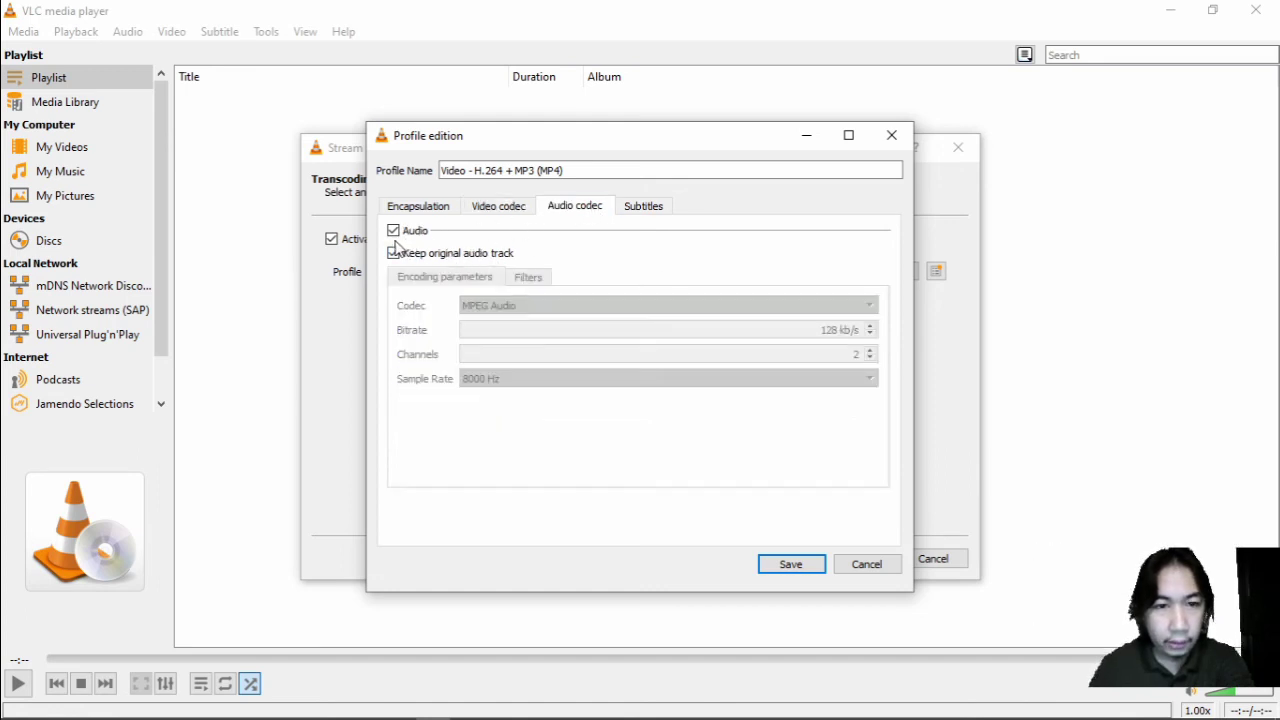
{"action": "left_click", "coordinate": [650, 210]}
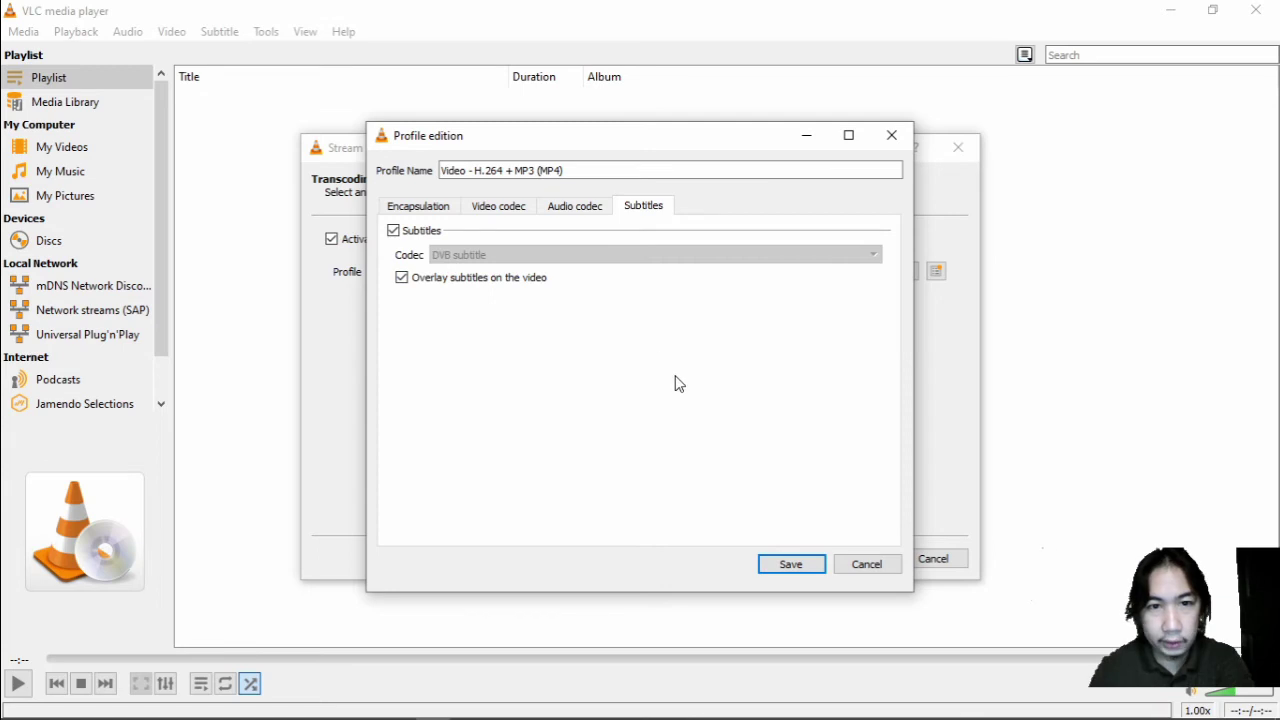
{"action": "left_click", "coordinate": [800, 565]}
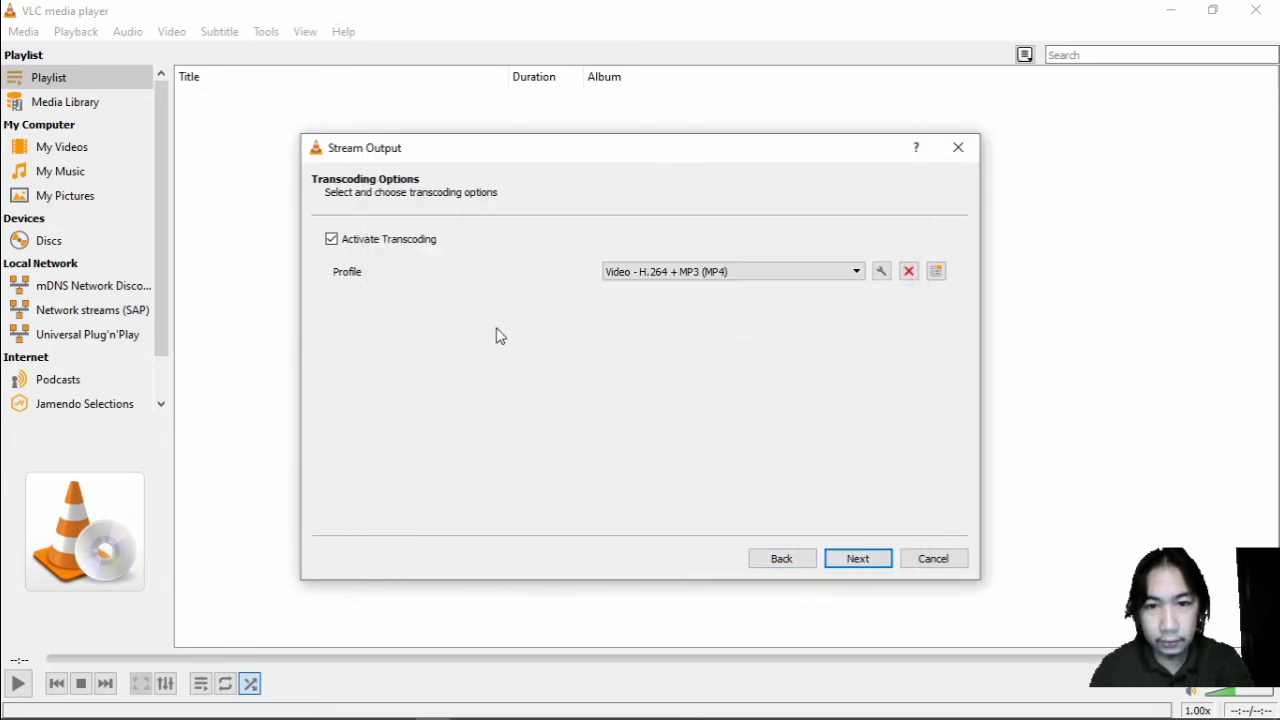
Continue to the option setup and start streaming the video to the output file.
{"action": "left_click", "coordinate": [878, 560]}
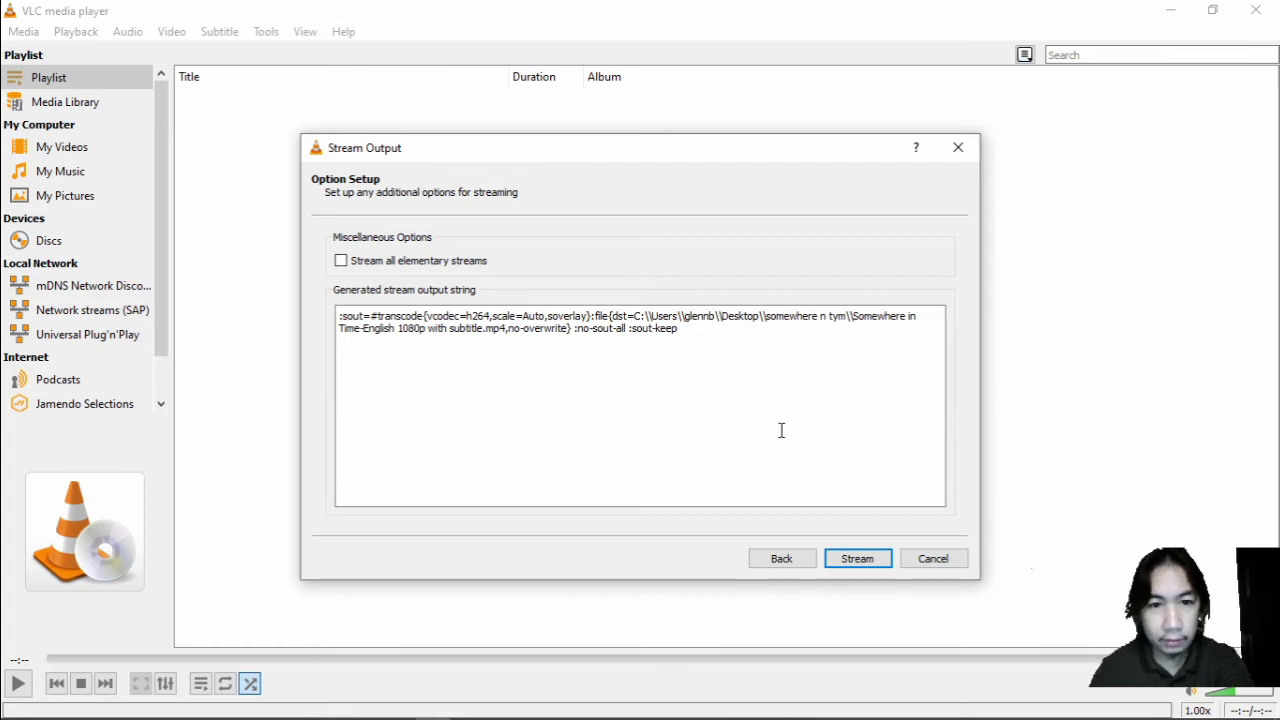
{"action": "left_click", "coordinate": [880, 565]}
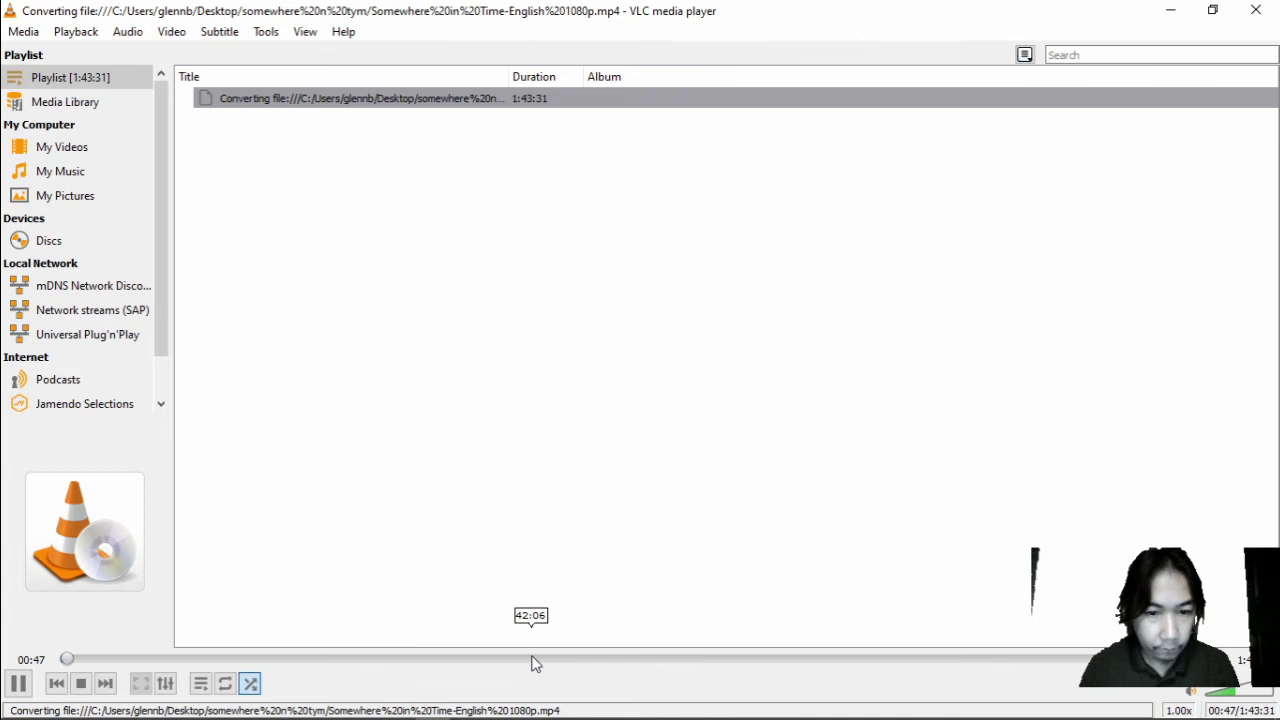
Close VLC during the conversion and delete the partial "Somewhere in Time-English 1080p with subtitle.mp4" from the "somewhere n tym" folder.
{"action": "left_click", "coordinate": [1257, 12]}
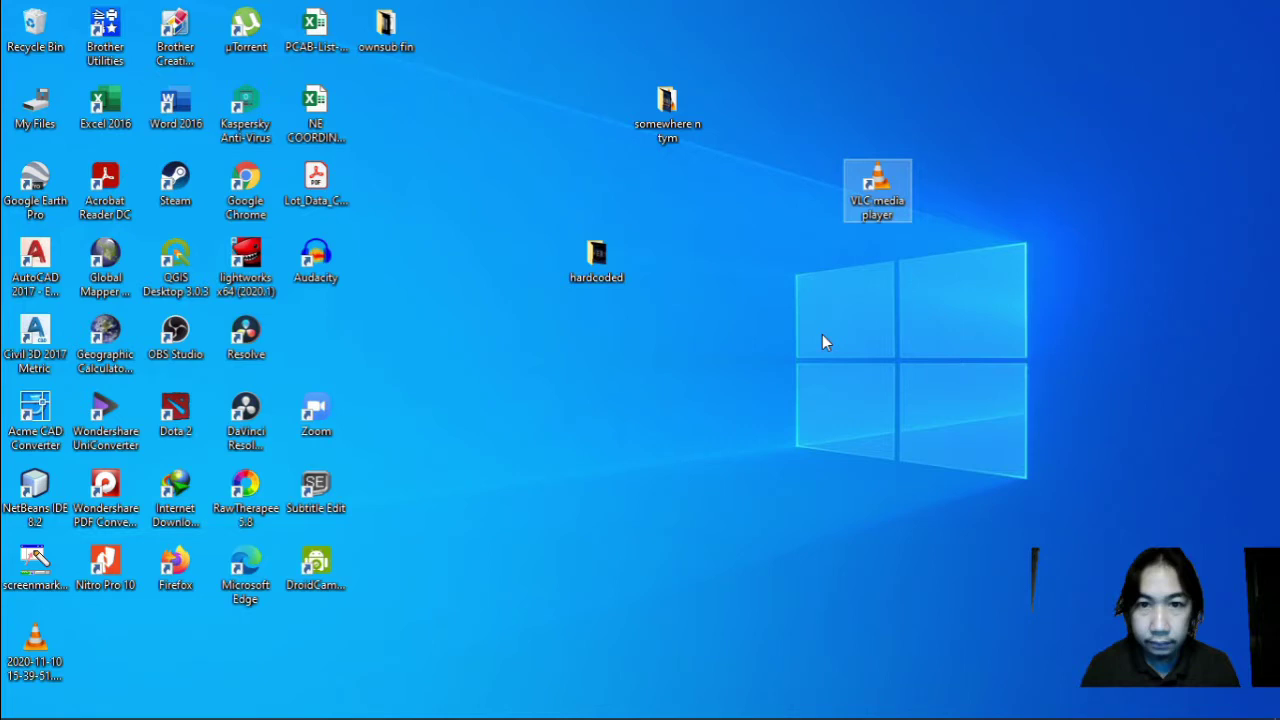
{"action": "left_click", "coordinate": [673, 128]}
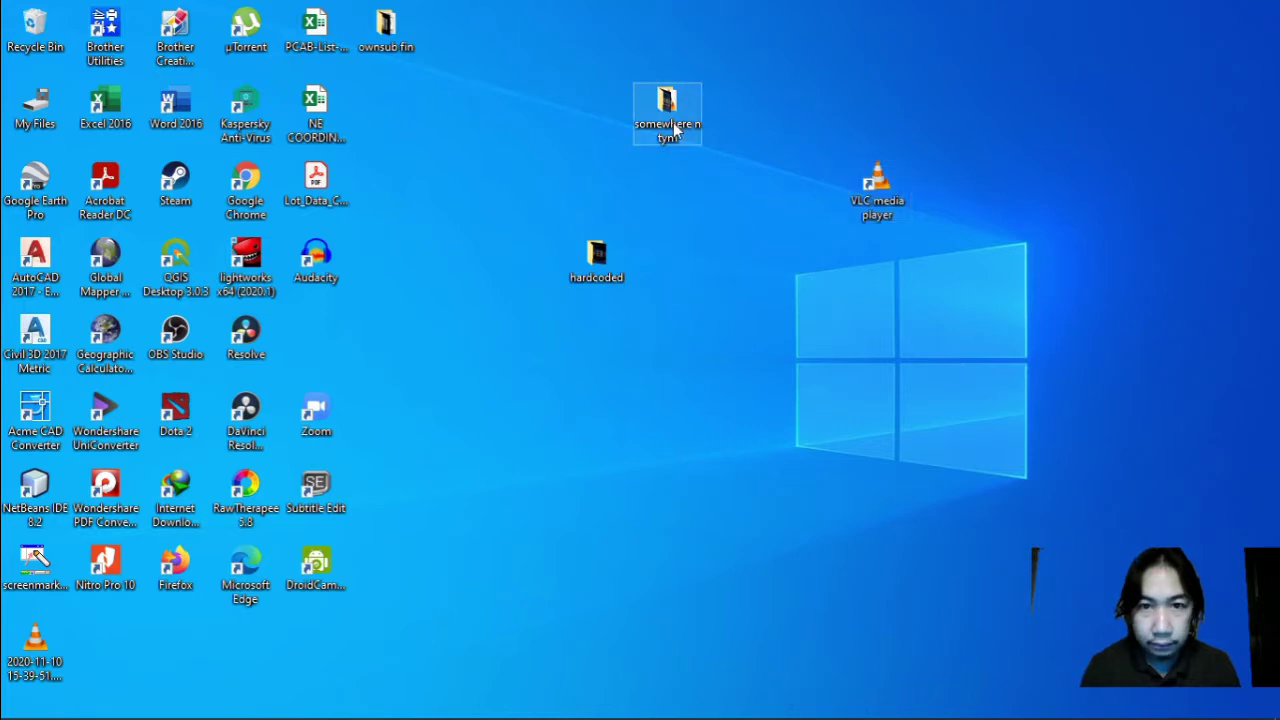
{"action": "double_click", "coordinate": [673, 128]}
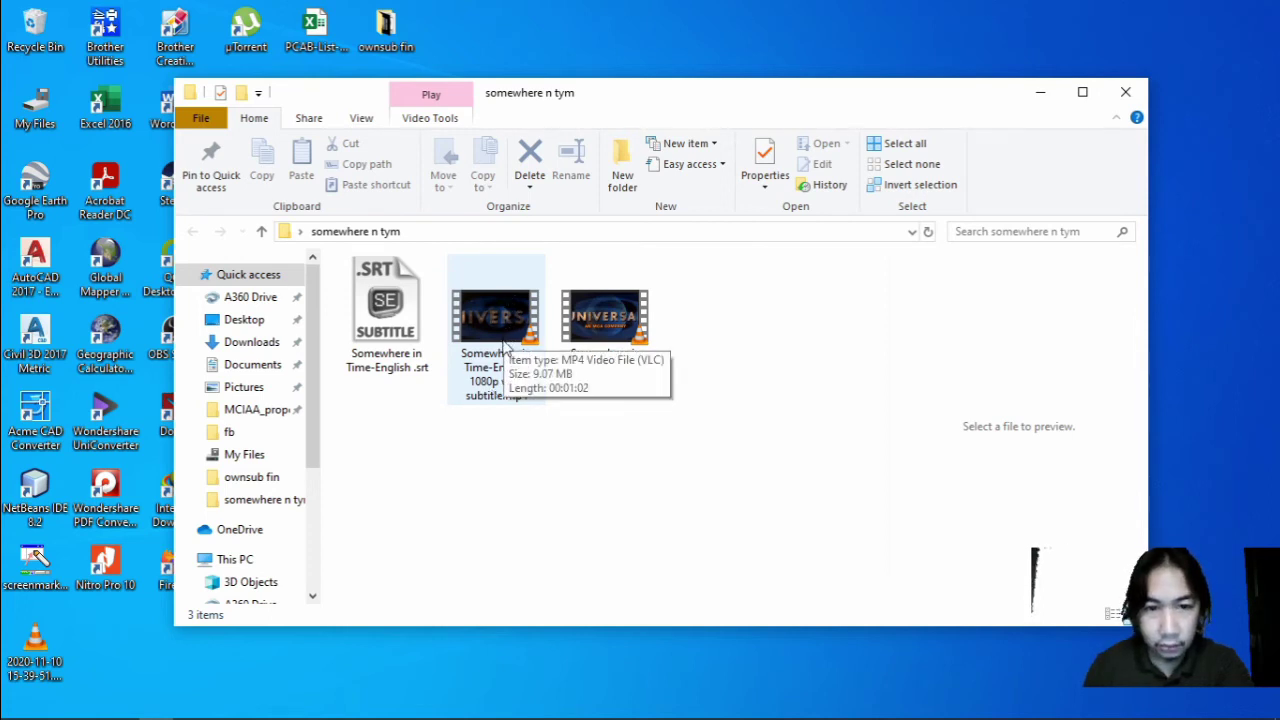
{"action": "left_click", "coordinate": [503, 362]}
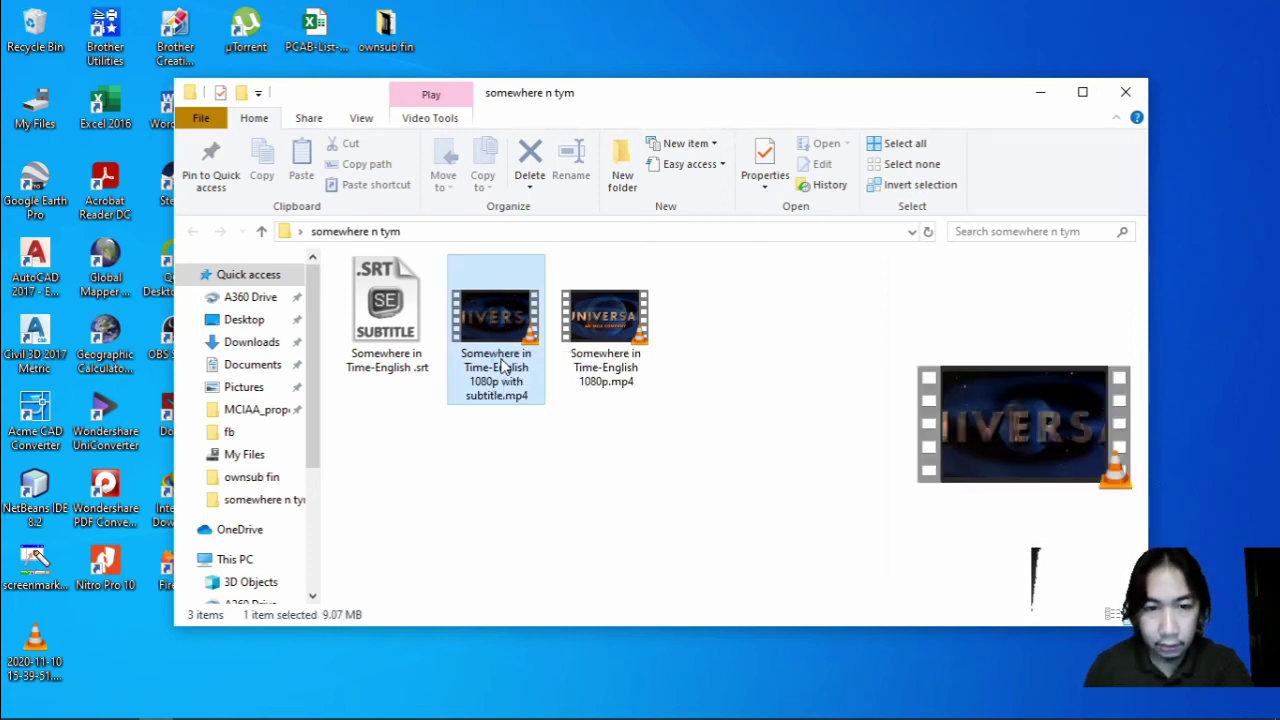
{"action": "key", "text": "Delete"}
{"action": "left_click", "coordinate": [1040, 92]}
Open the "hardcoded" folder on the desktop to check the previously converted video with subtitles.
{"action": "left_click", "coordinate": [600, 266]}
{"action": "double_click", "coordinate": [600, 266]}
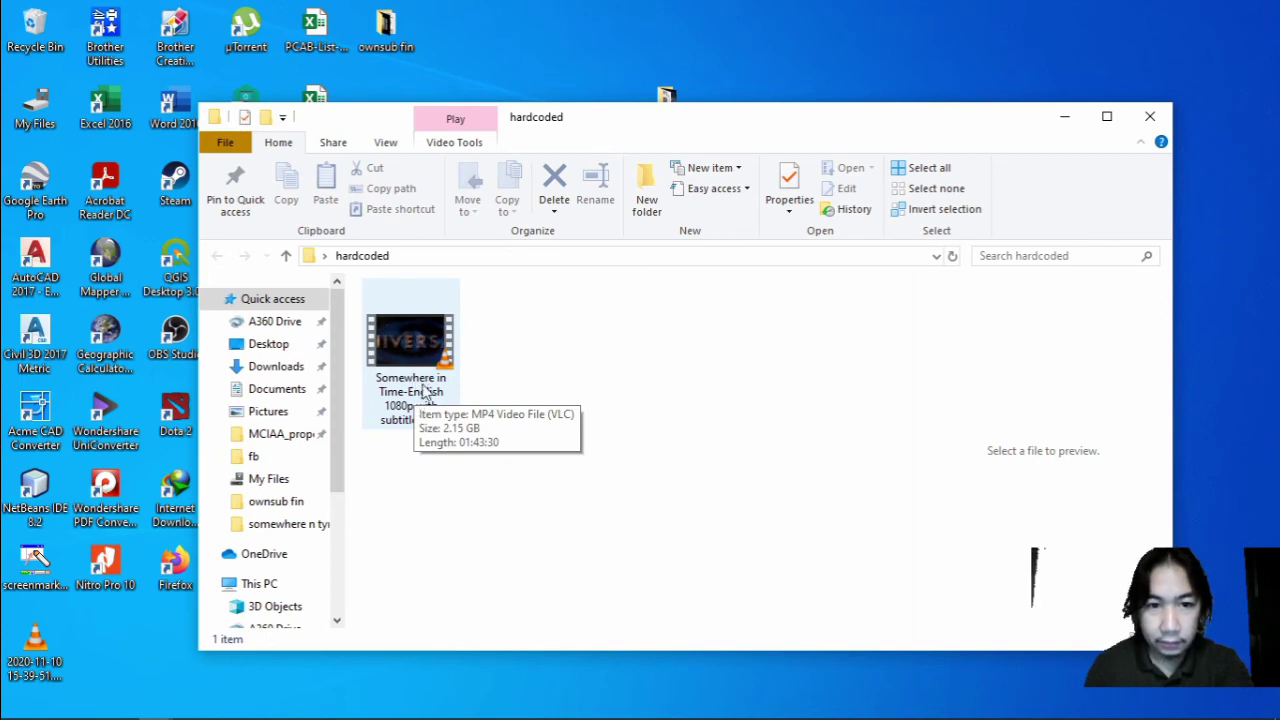
Play the original 1080p.mp4 from the "somewhere n tym" folder at about 9:20 to check the scene without subtitles.
{"action": "left_click", "coordinate": [1152, 116]}
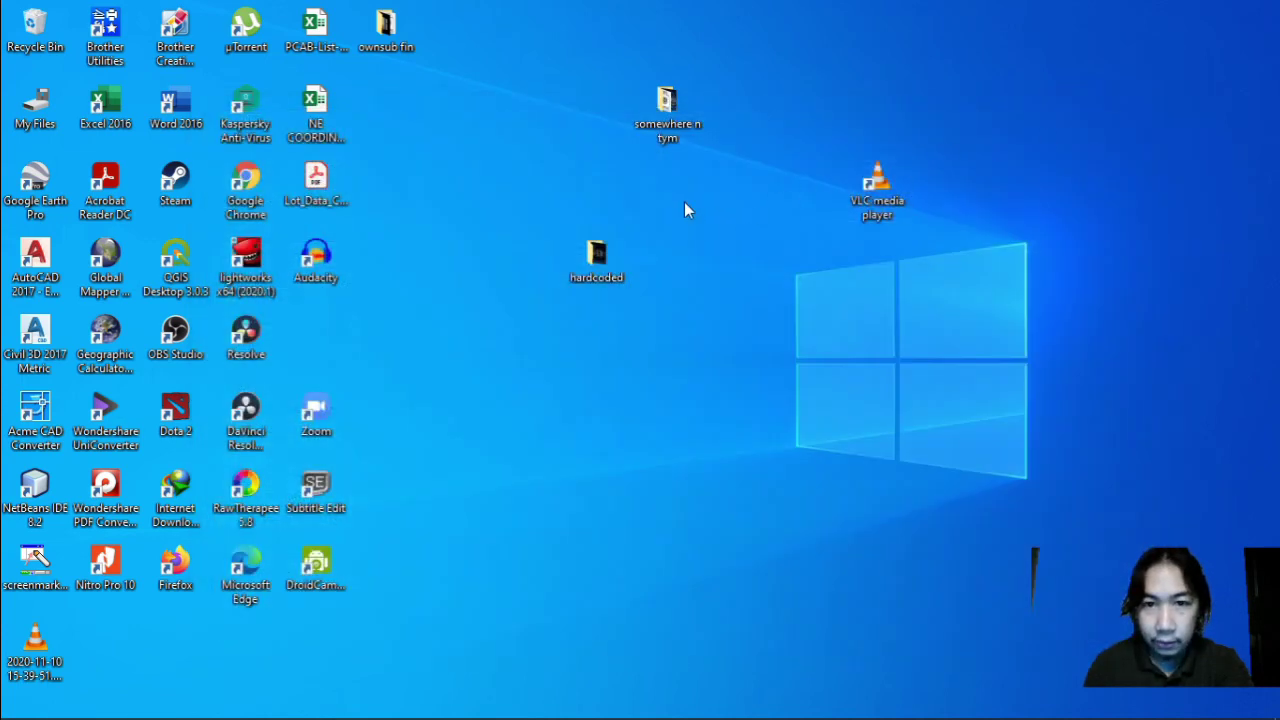
{"action": "double_click", "coordinate": [671, 125]}
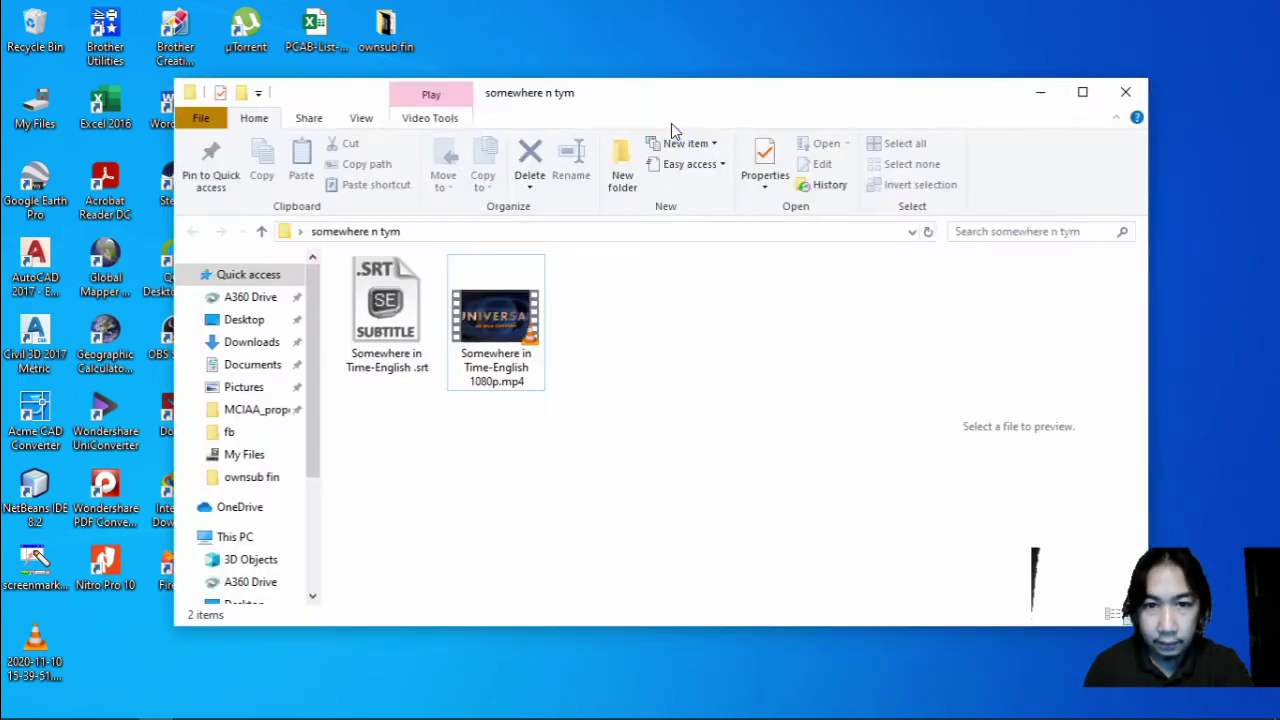
{"action": "left_click", "coordinate": [530, 338]}
{"action": "double_click", "coordinate": [507, 346]}
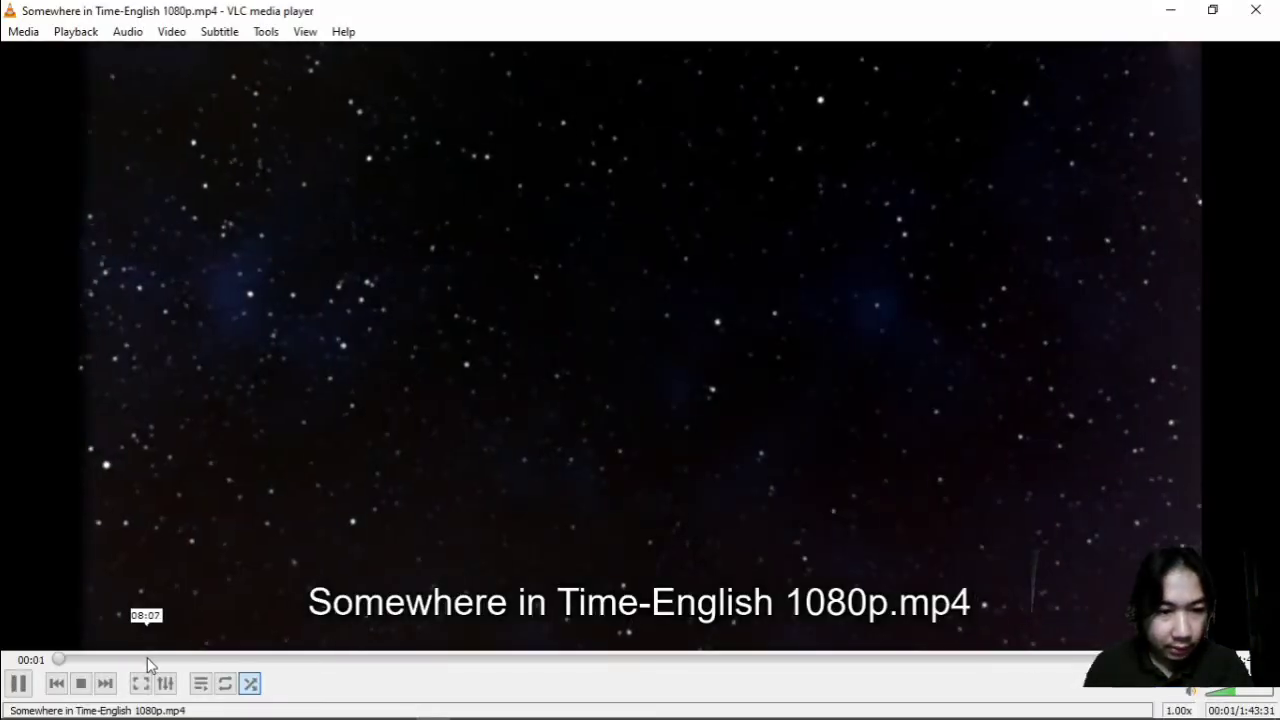
{"action": "left_click", "coordinate": [147, 659]}
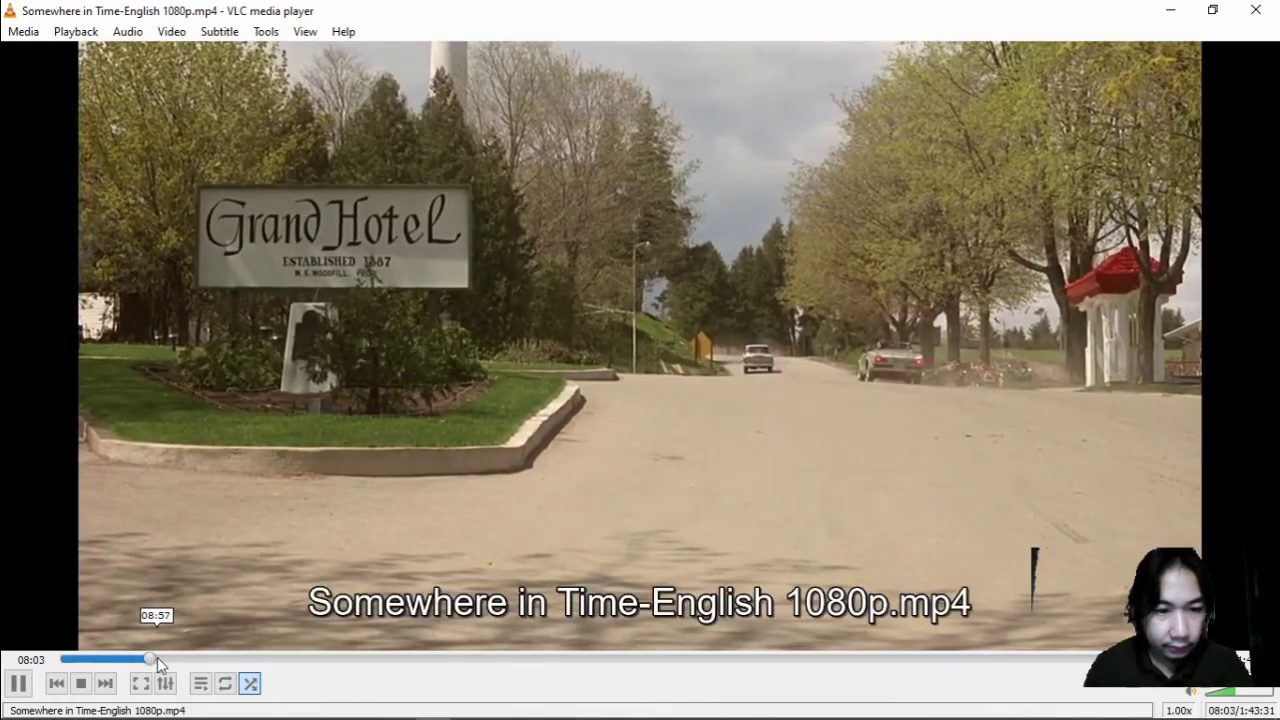
{"action": "left_click", "coordinate": [162, 659]}
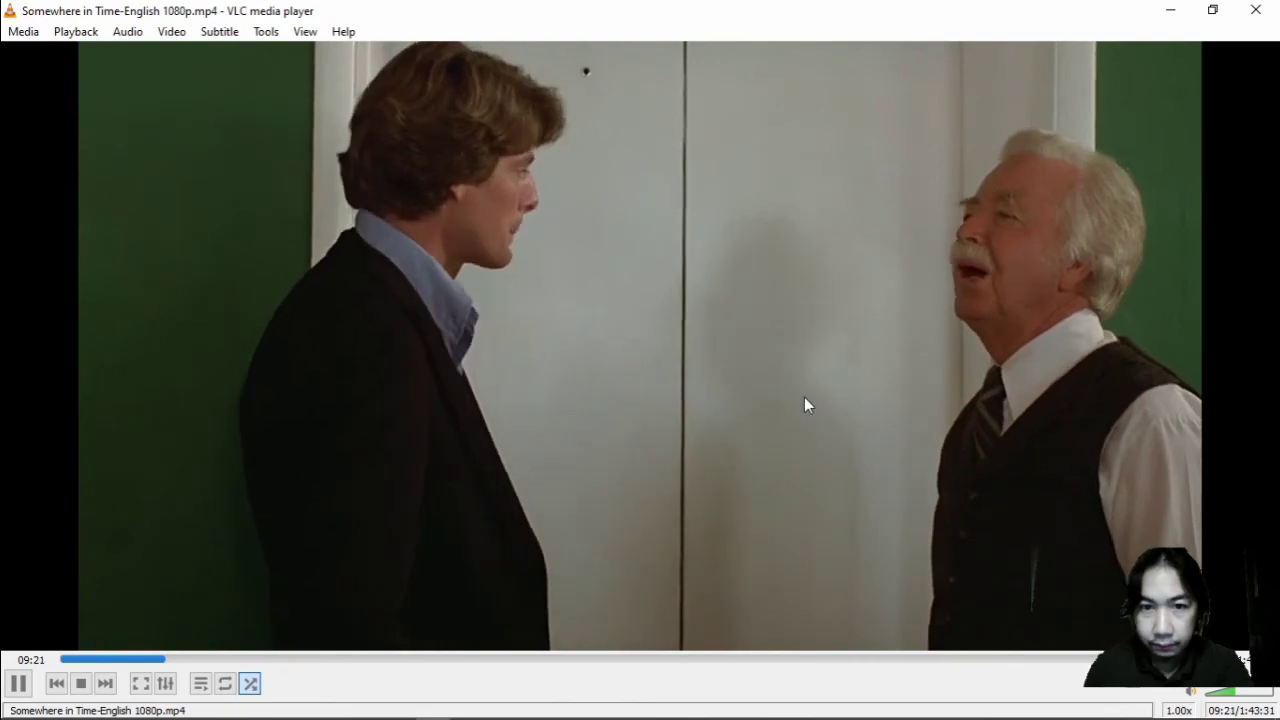
{"action": "left_click", "coordinate": [1170, 10]}
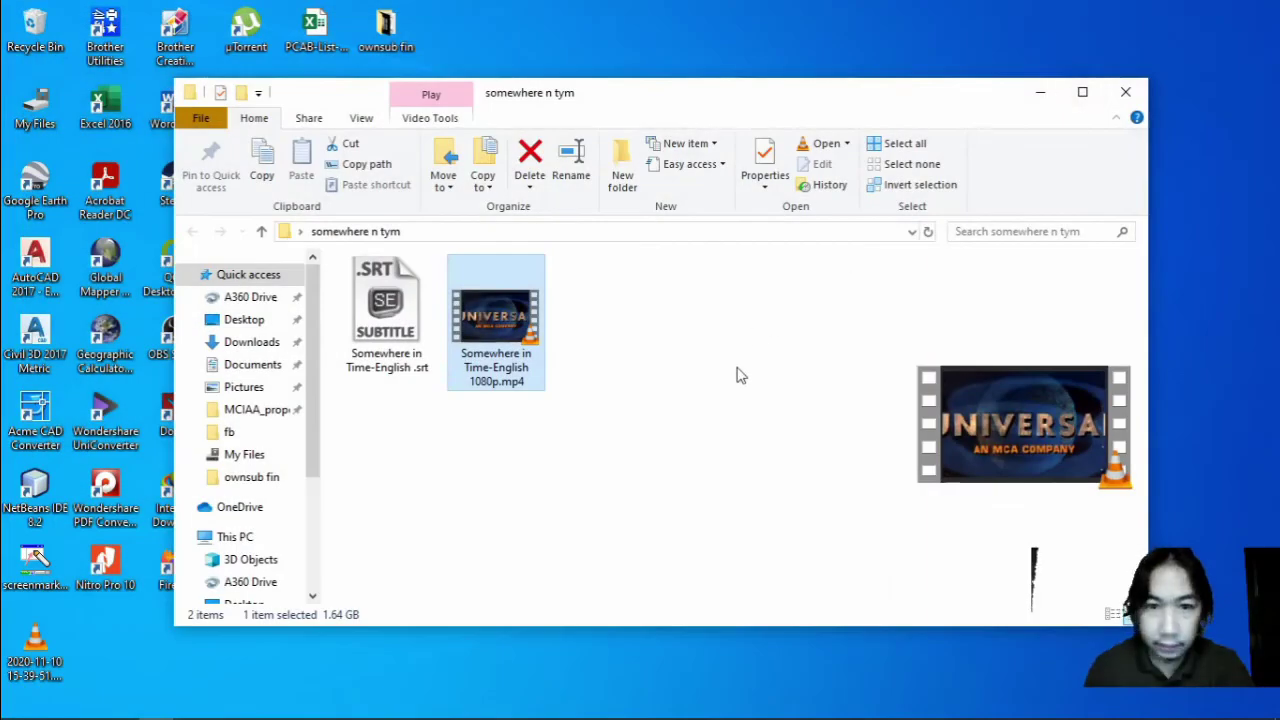
Play the "with subtitle" video from the "hardcoded" folder at about 9:22 to compare the same scene.
{"action": "left_click", "coordinate": [1124, 98]}
{"action": "right_click", "coordinate": [990, 170]}
{"action": "left_click", "coordinate": [1028, 224]}
{"action": "double_click", "coordinate": [580, 274]}
{"action": "left_click", "coordinate": [418, 352]}
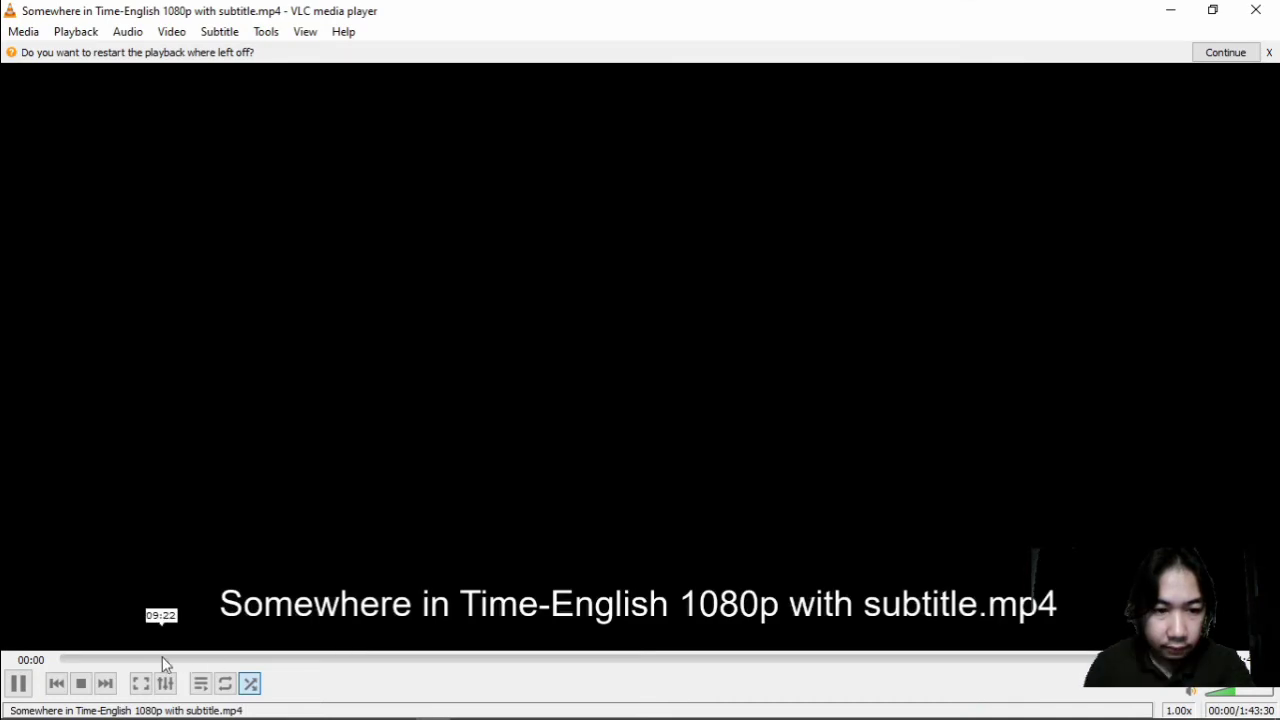
{"action": "left_click", "coordinate": [162, 658]}
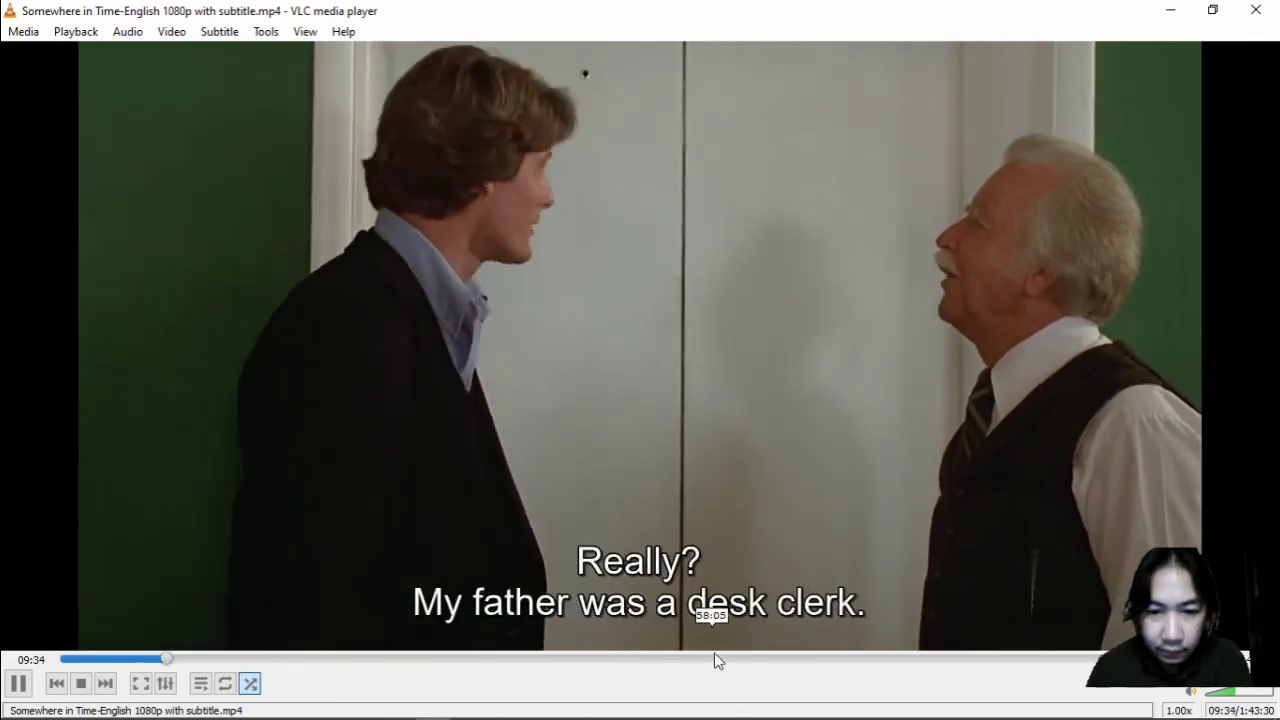
Skip through several scenes in the second half of the video, ending at about 1:12:30, to check the hardcoded subtitles.
{"action": "left_click", "coordinate": [755, 660]}
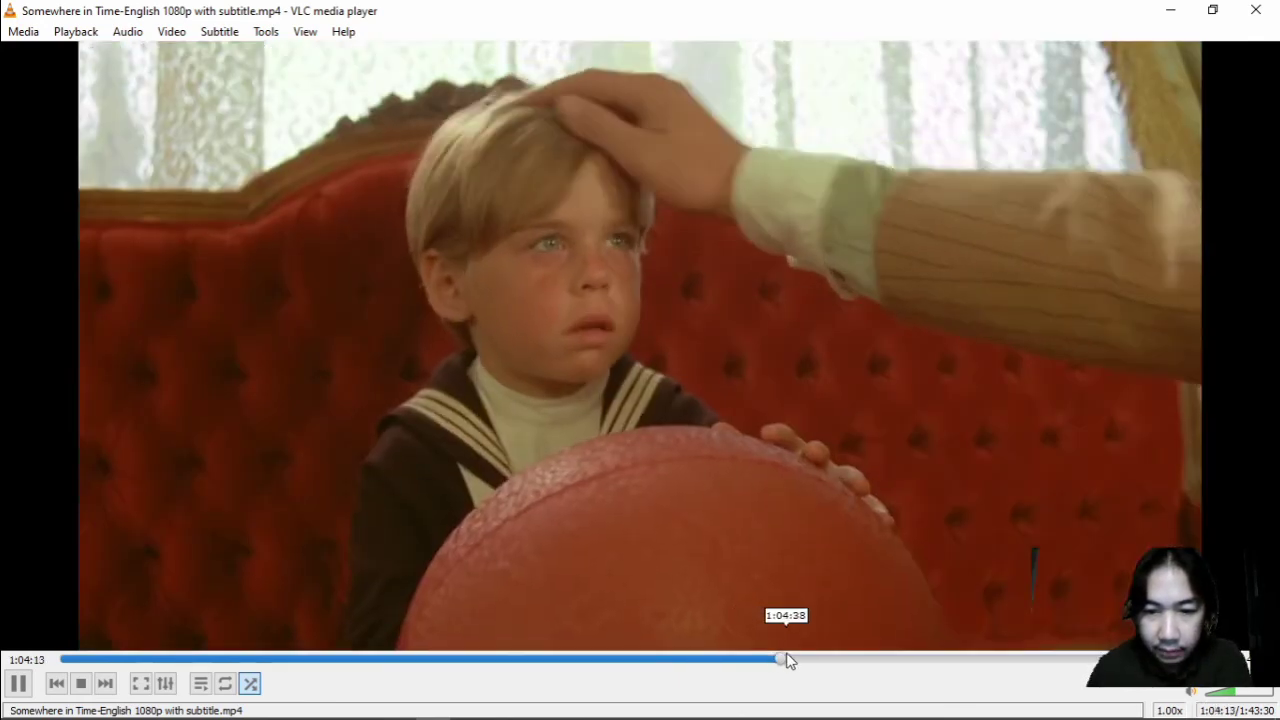
{"action": "left_click", "coordinate": [790, 660]}
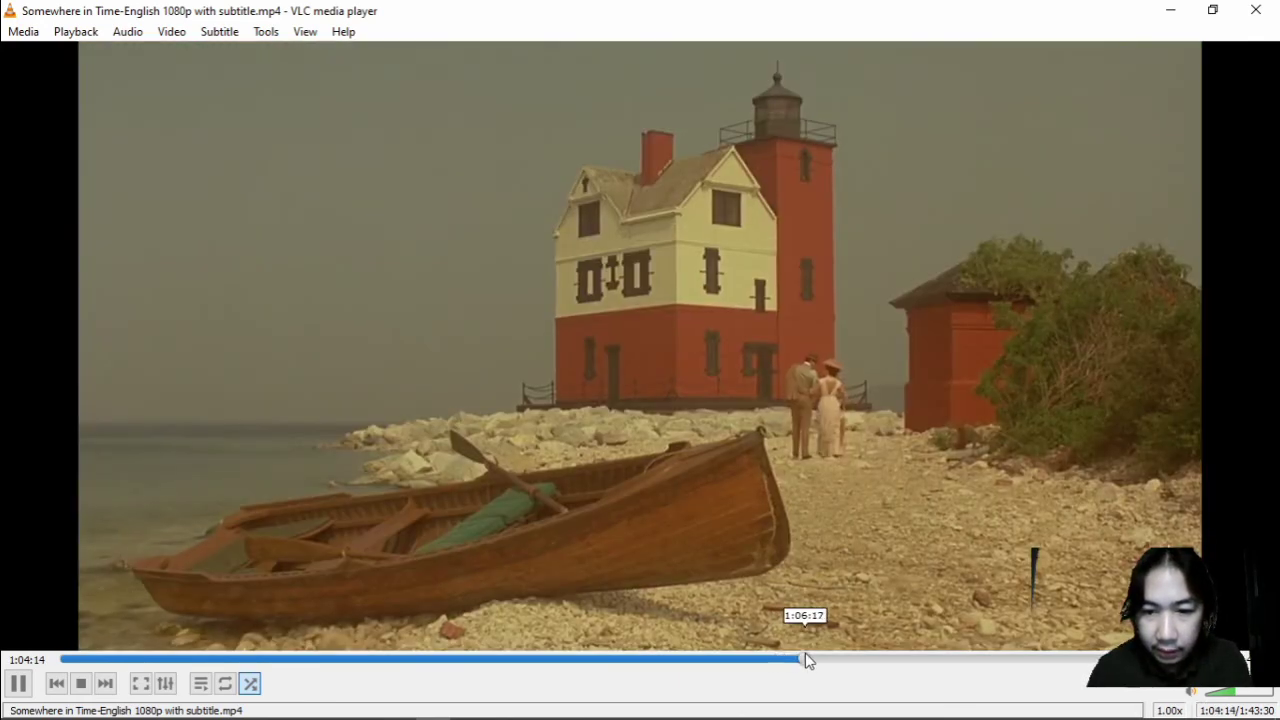
{"action": "left_click", "coordinate": [823, 660]}
{"action": "left_click", "coordinate": [834, 660]}
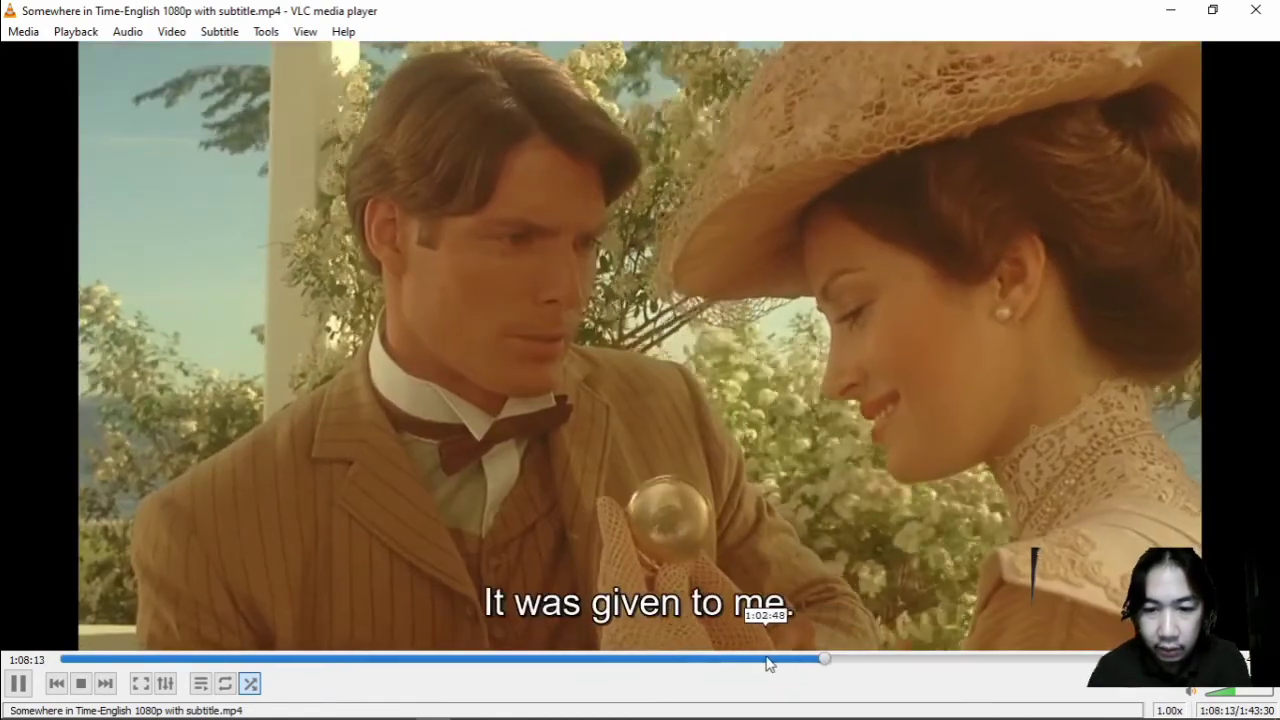
{"action": "left_click", "coordinate": [695, 660]}
{"action": "left_click", "coordinate": [725, 660]}
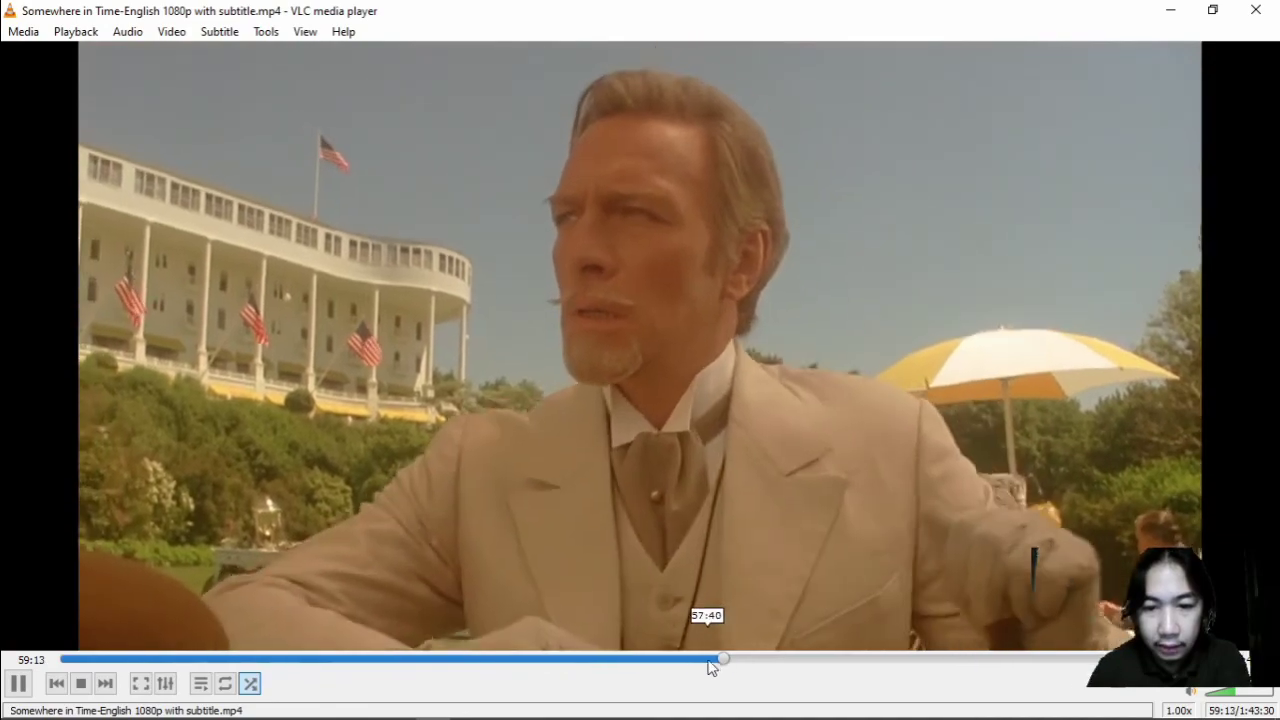
{"action": "left_click", "coordinate": [729, 660]}
{"action": "left_click", "coordinate": [733, 660]}
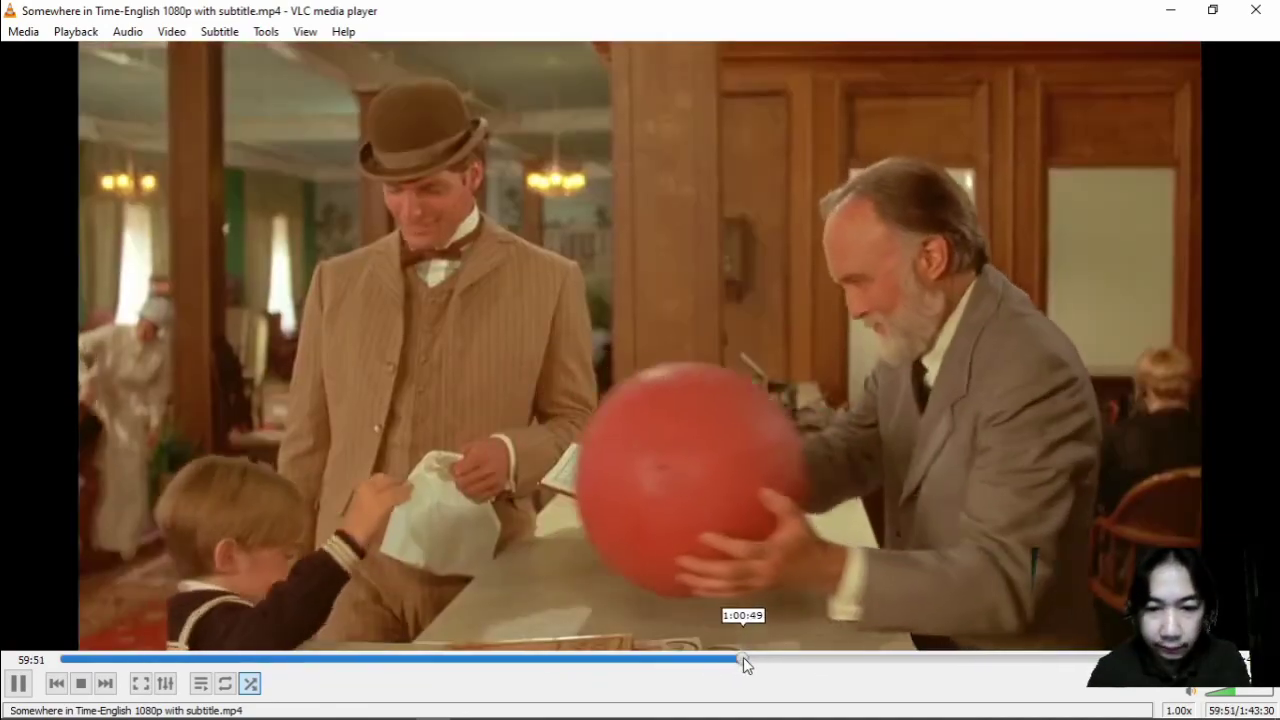
{"action": "left_click", "coordinate": [766, 660]}
{"action": "left_click_drag", "start_coordinate": [769, 660], "coordinate": [876, 660]}
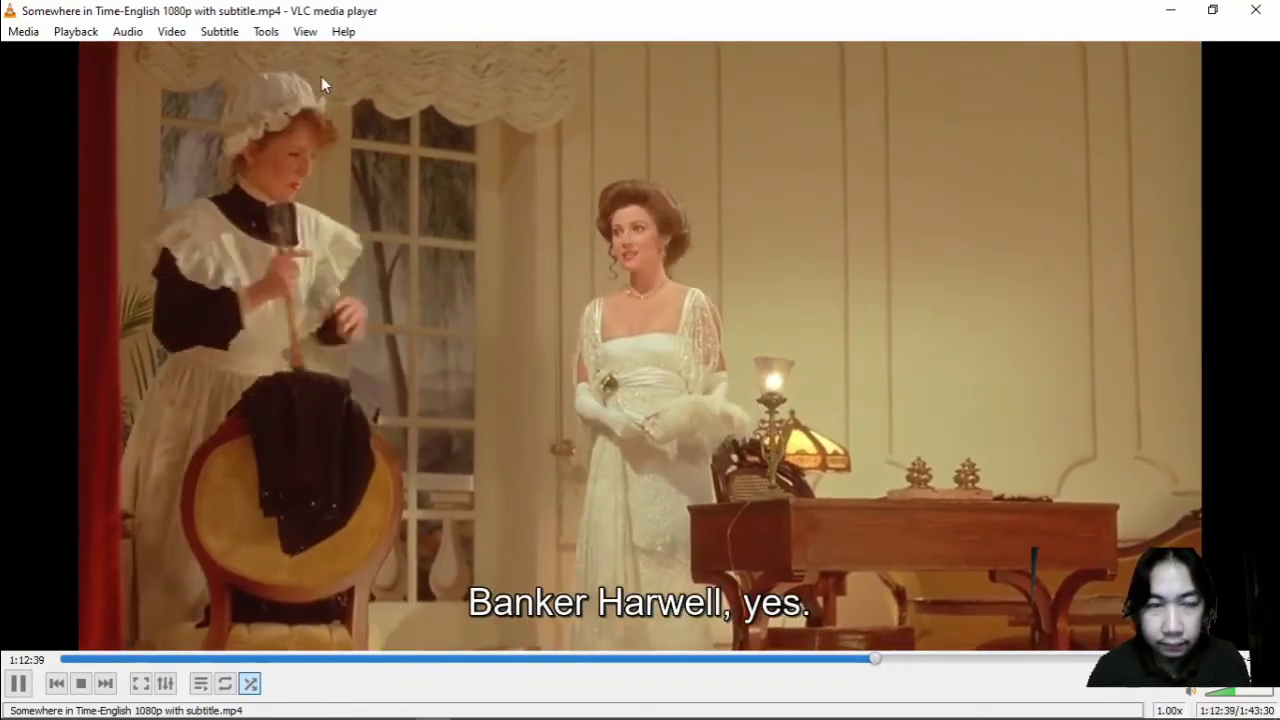
Check whether the video has a selectable subtitle track, then close playback and minimize the "hardcoded" folder.
{"action": "left_click", "coordinate": [236, 36]}
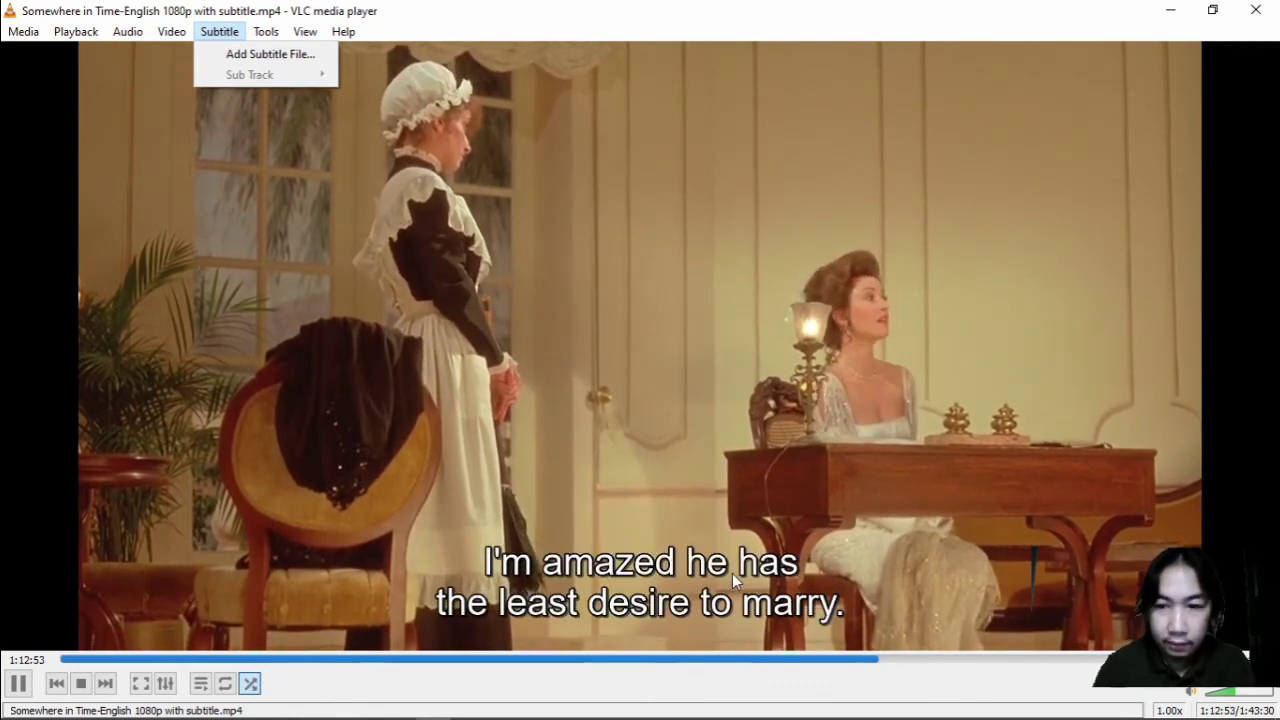
{"action": "left_click", "coordinate": [1246, 18]}
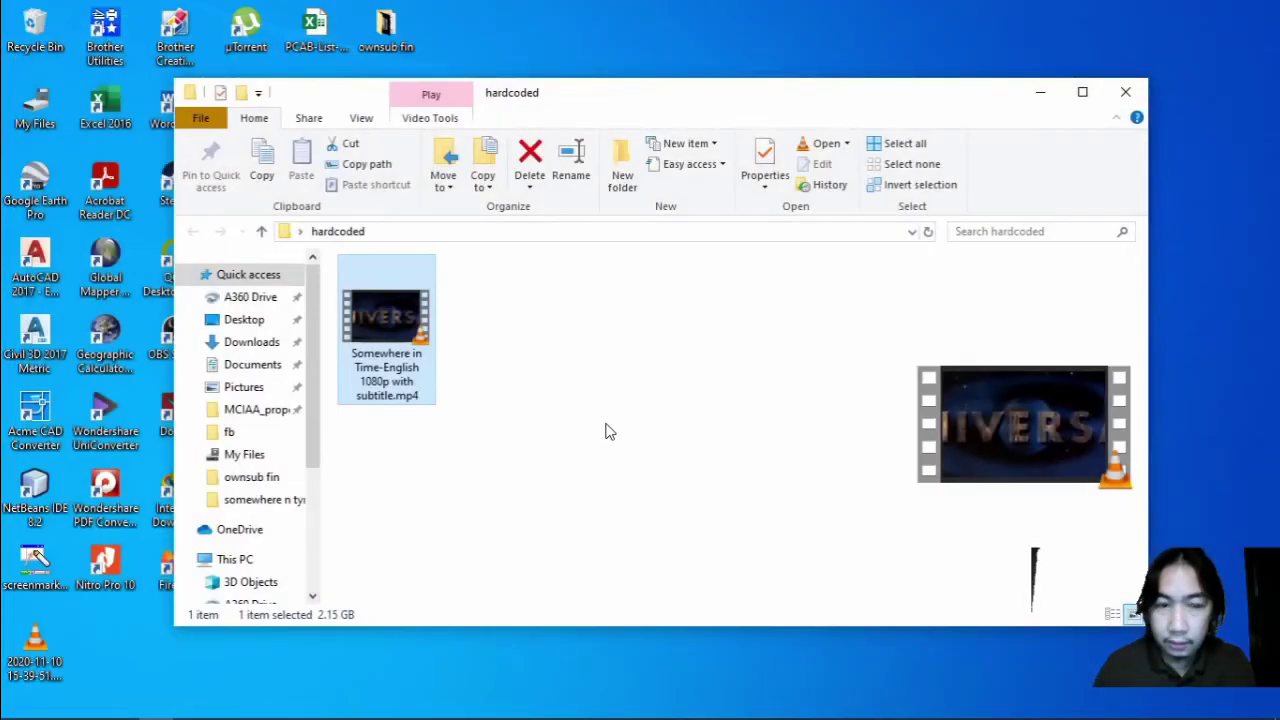
{"action": "left_click", "coordinate": [605, 432]}
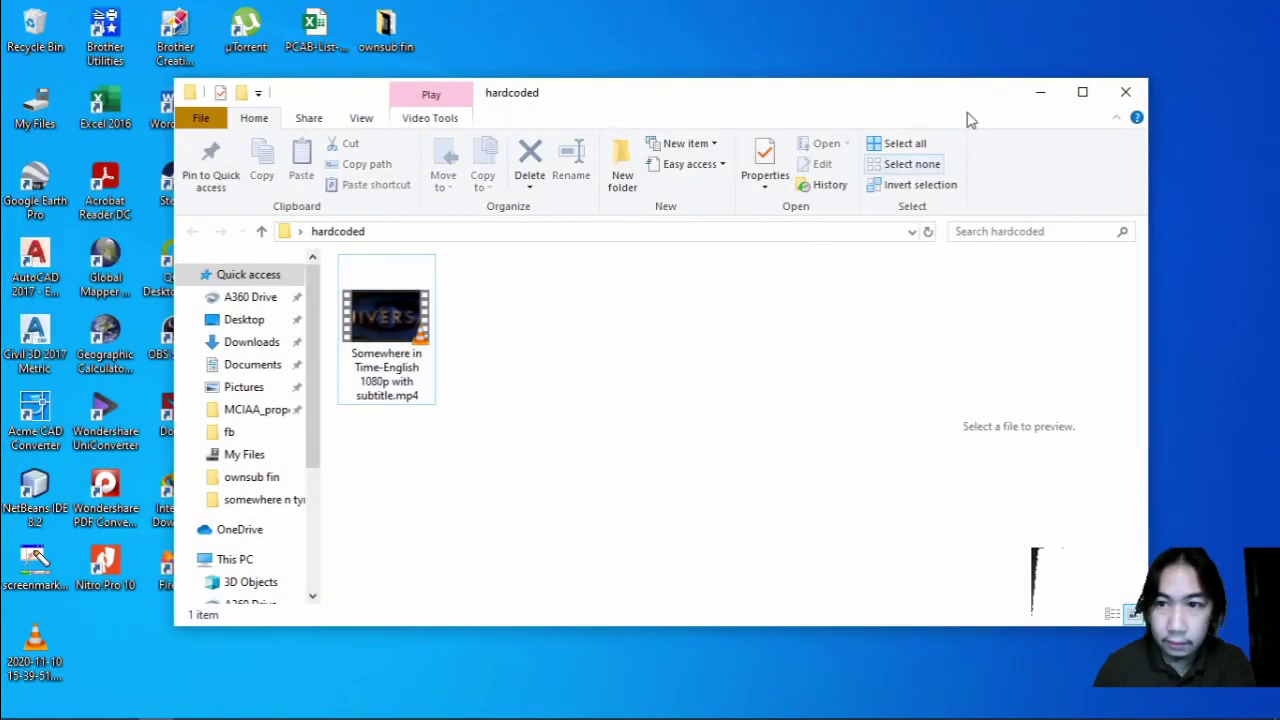
{"action": "left_click", "coordinate": [1040, 92]}
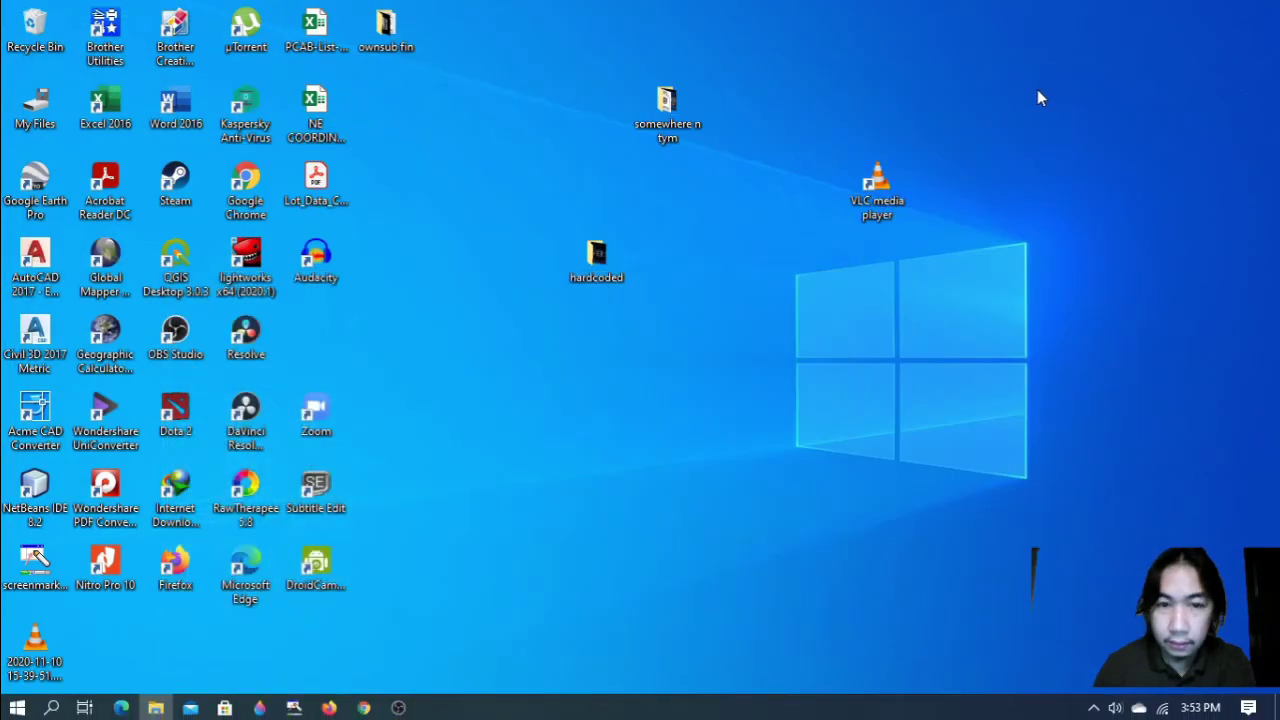
Review the source video and .srt file in the "somewhere n tym" folder, and briefly open an empty VLC window.
{"action": "double_click", "coordinate": [669, 137]}
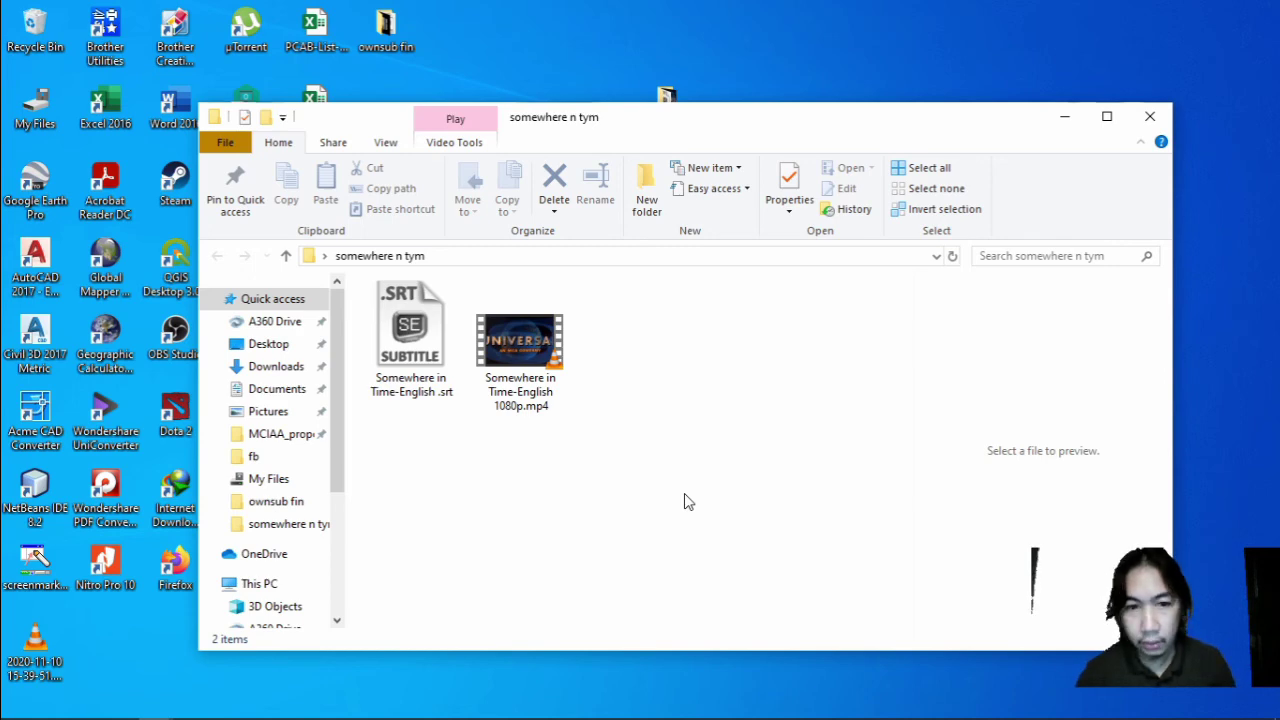
{"action": "left_click", "coordinate": [1064, 117]}
{"action": "double_click", "coordinate": [875, 200]}
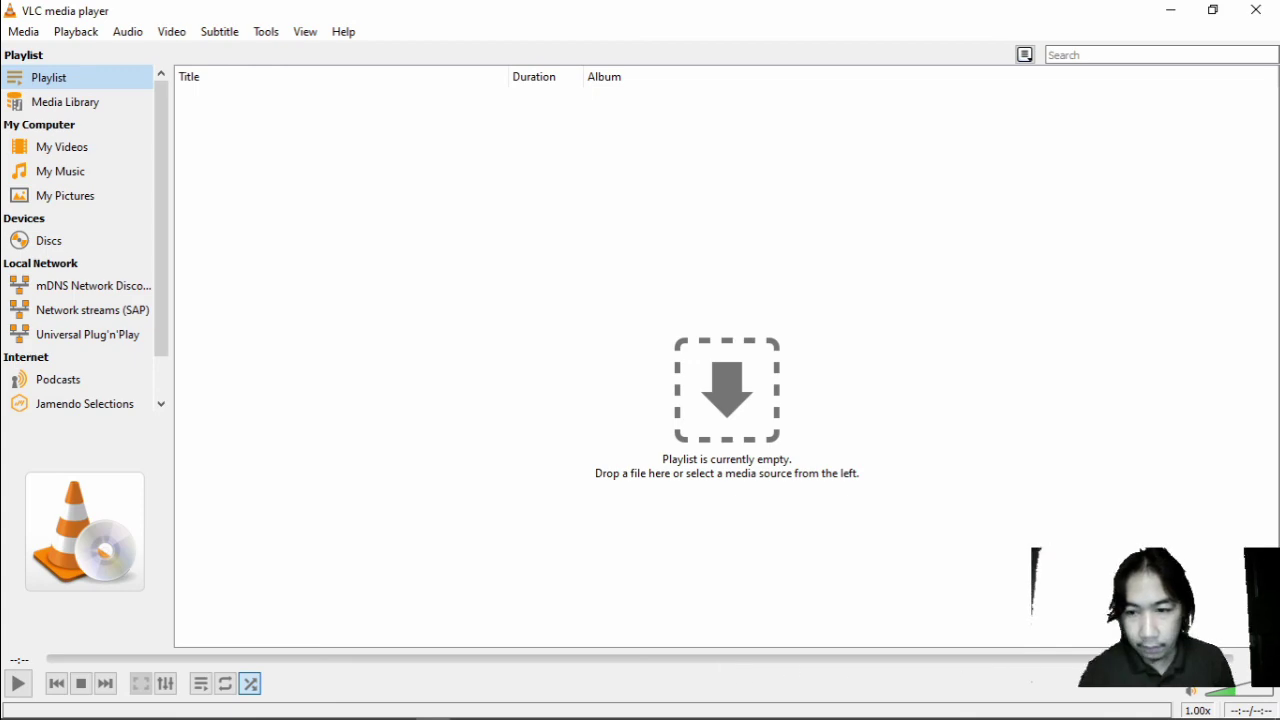
{"action": "left_click", "coordinate": [1256, 10]}
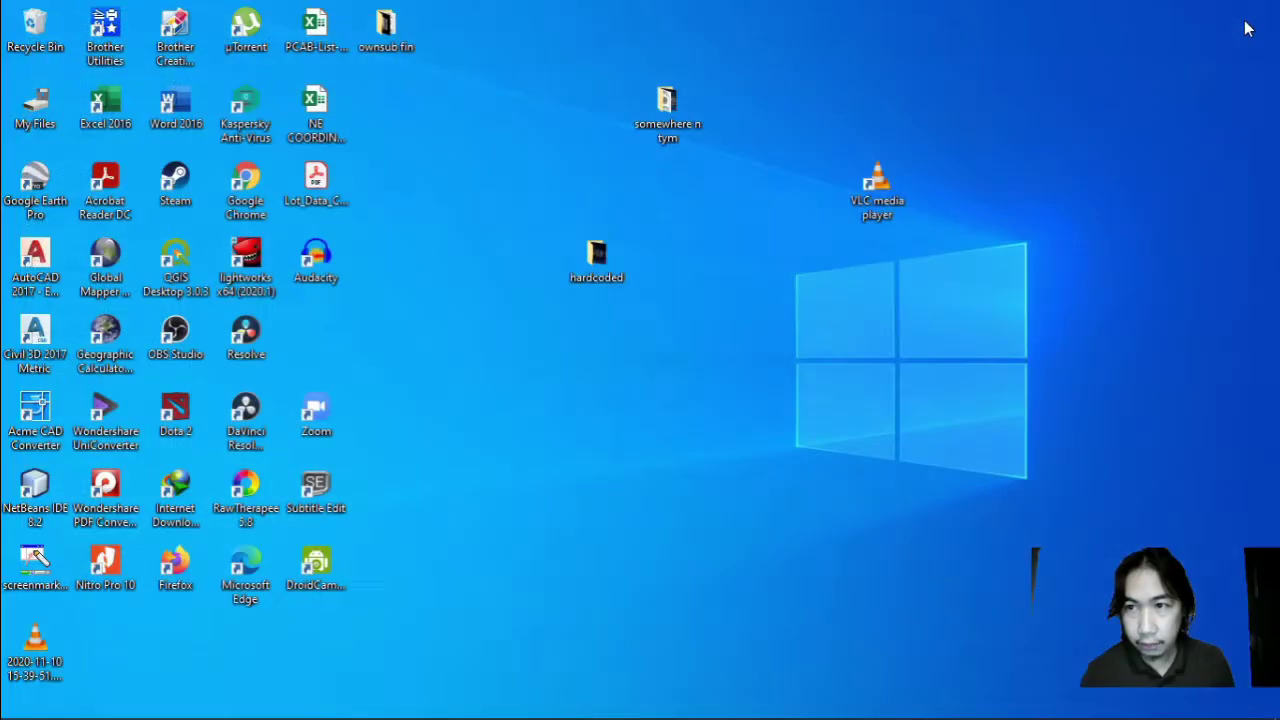
Play the "with subtitle" video from the "hardcoded" folder at about 28:40 to check its subtitles, and close the player and folder.
{"action": "double_click", "coordinate": [605, 270]}
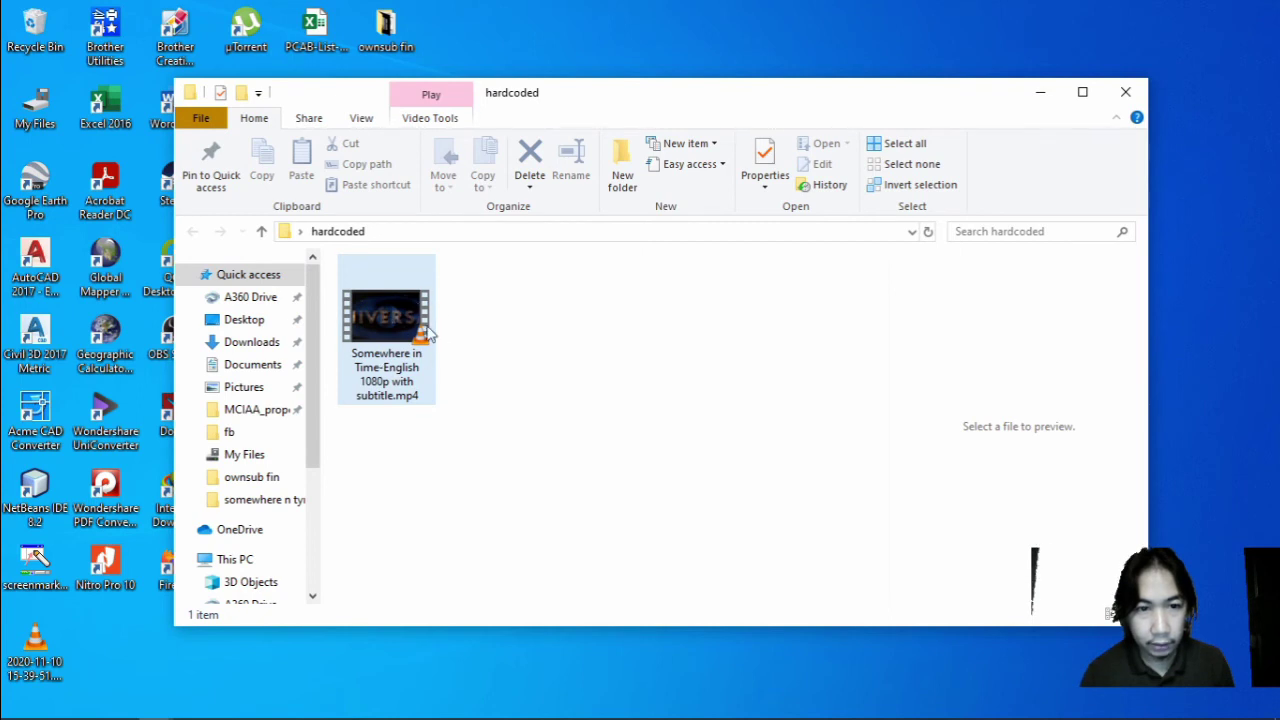
{"action": "mouse_move", "coordinate": [412, 356]}
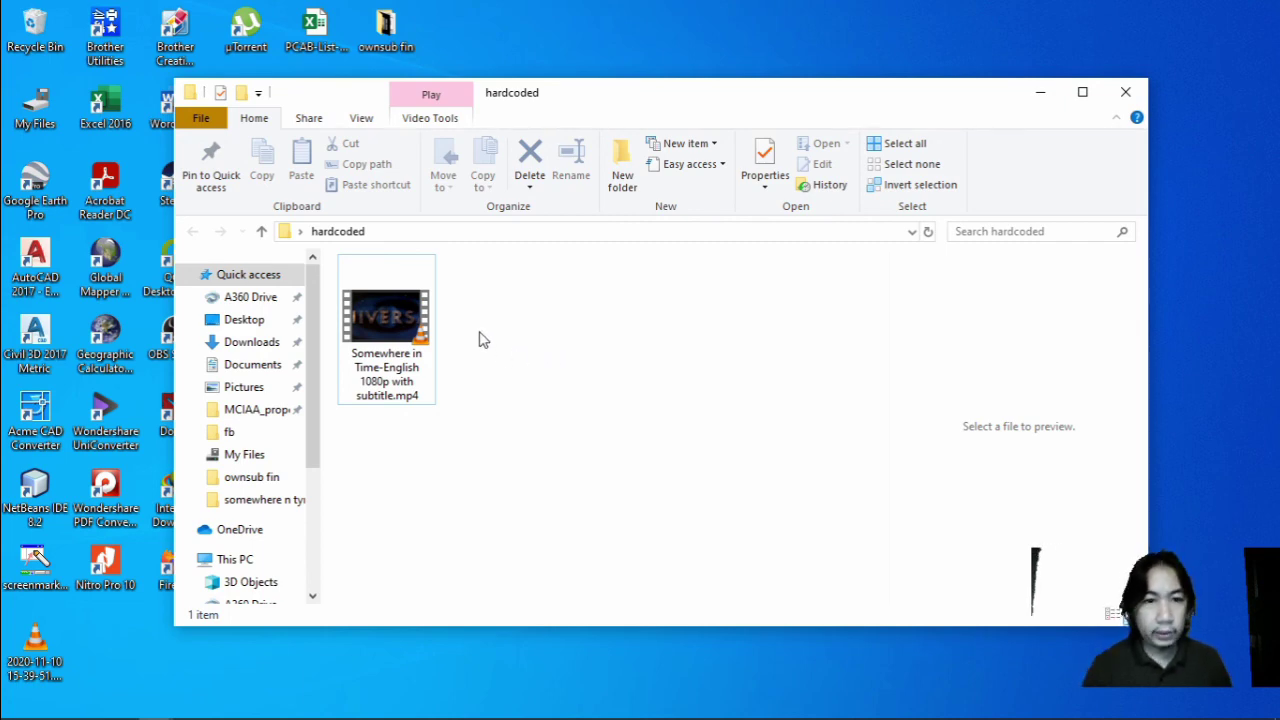
{"action": "double_click", "coordinate": [400, 338]}
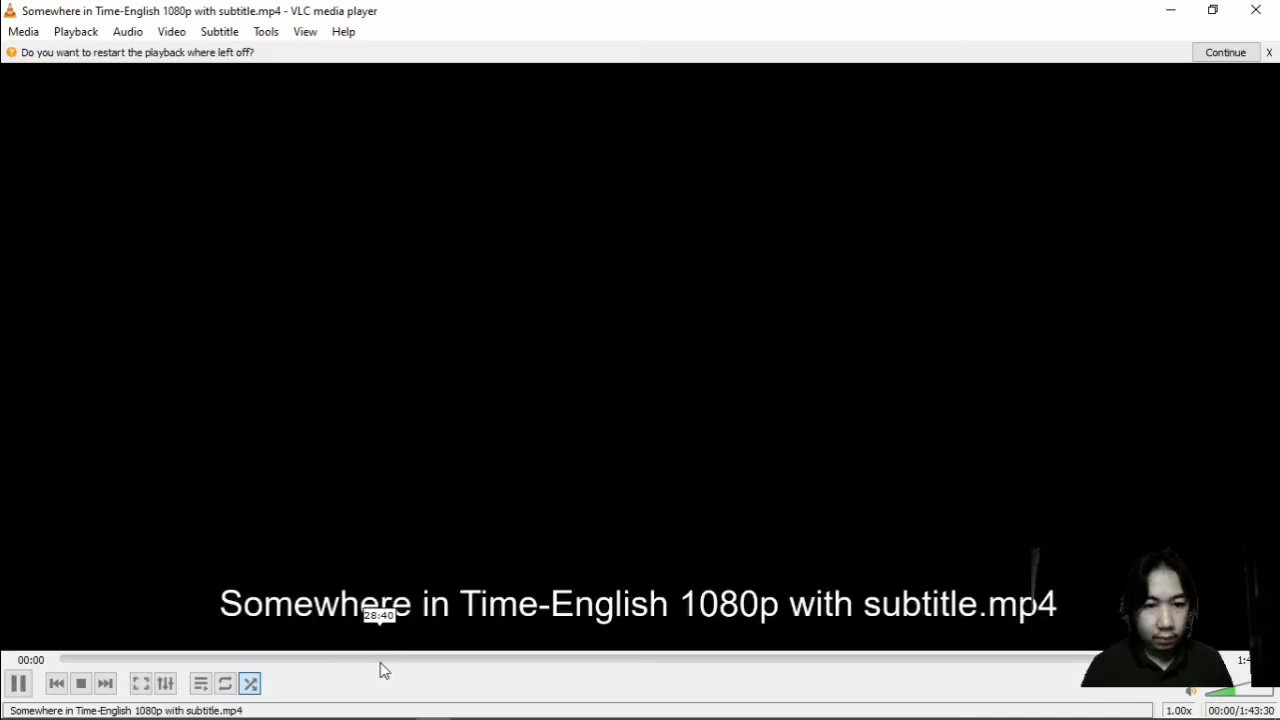
{"action": "left_click", "coordinate": [381, 661]}
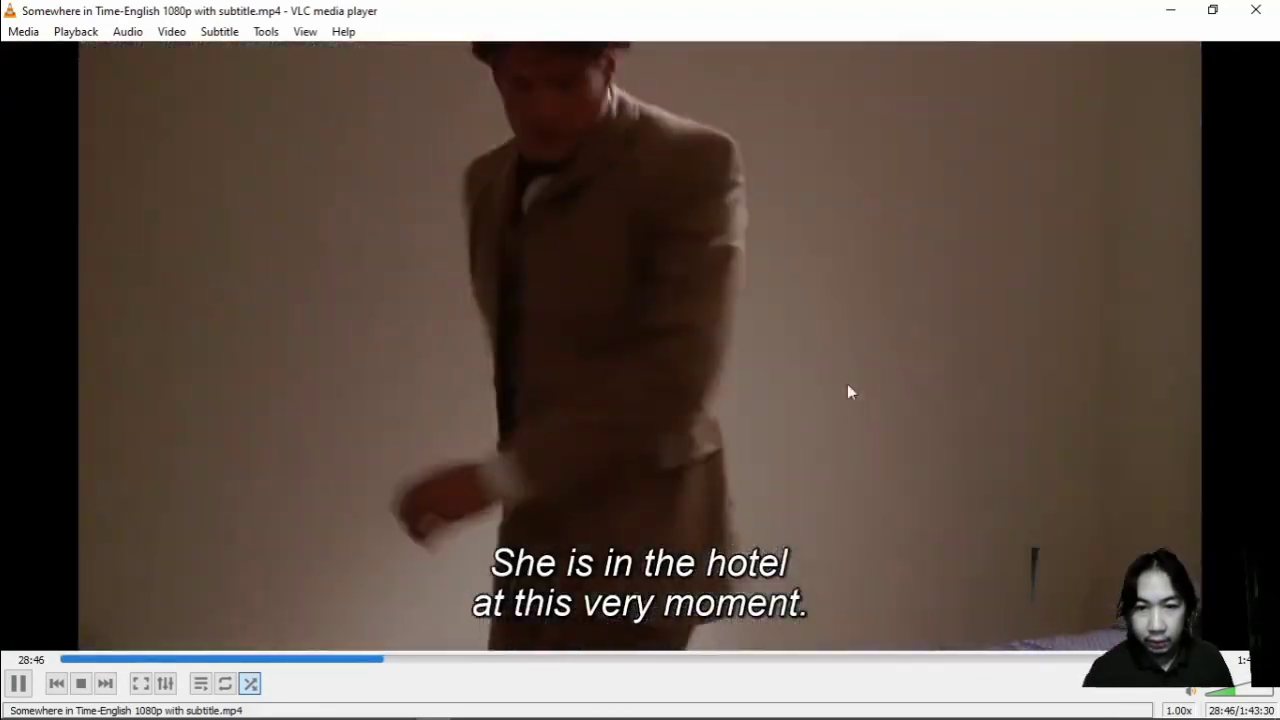
{"action": "left_click", "coordinate": [1256, 10]}
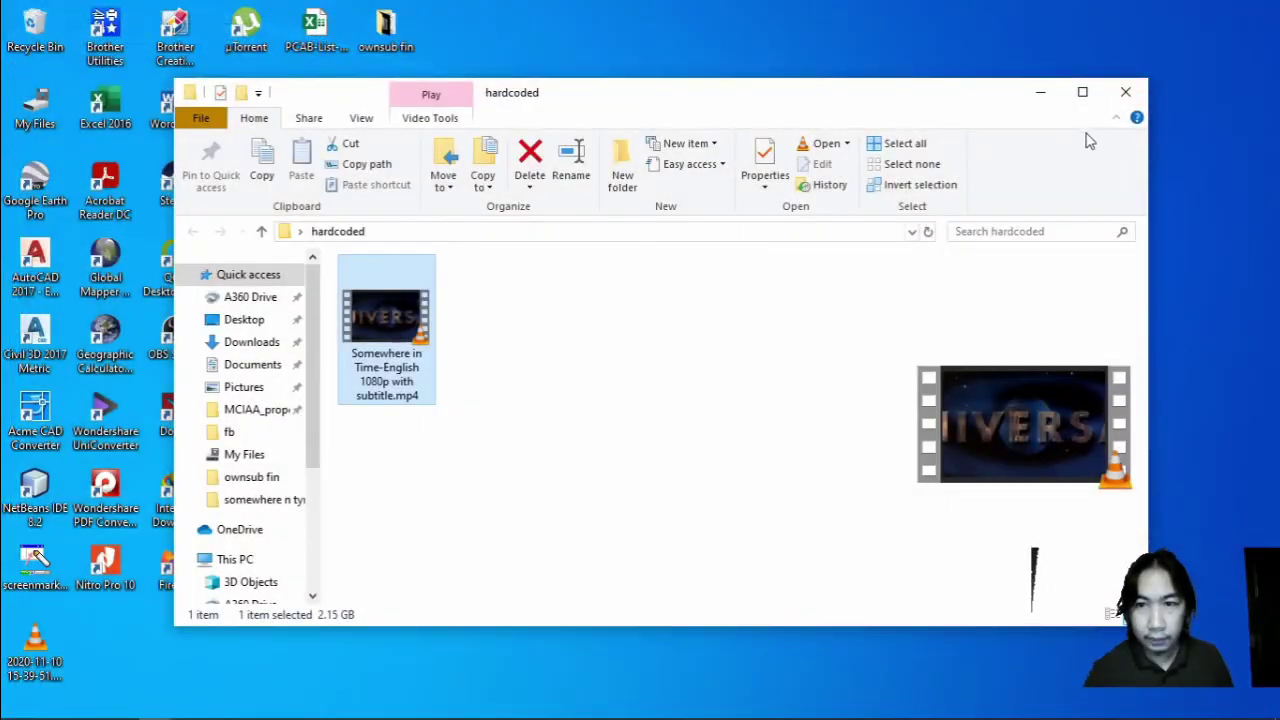
{"action": "left_click", "coordinate": [1127, 96]}
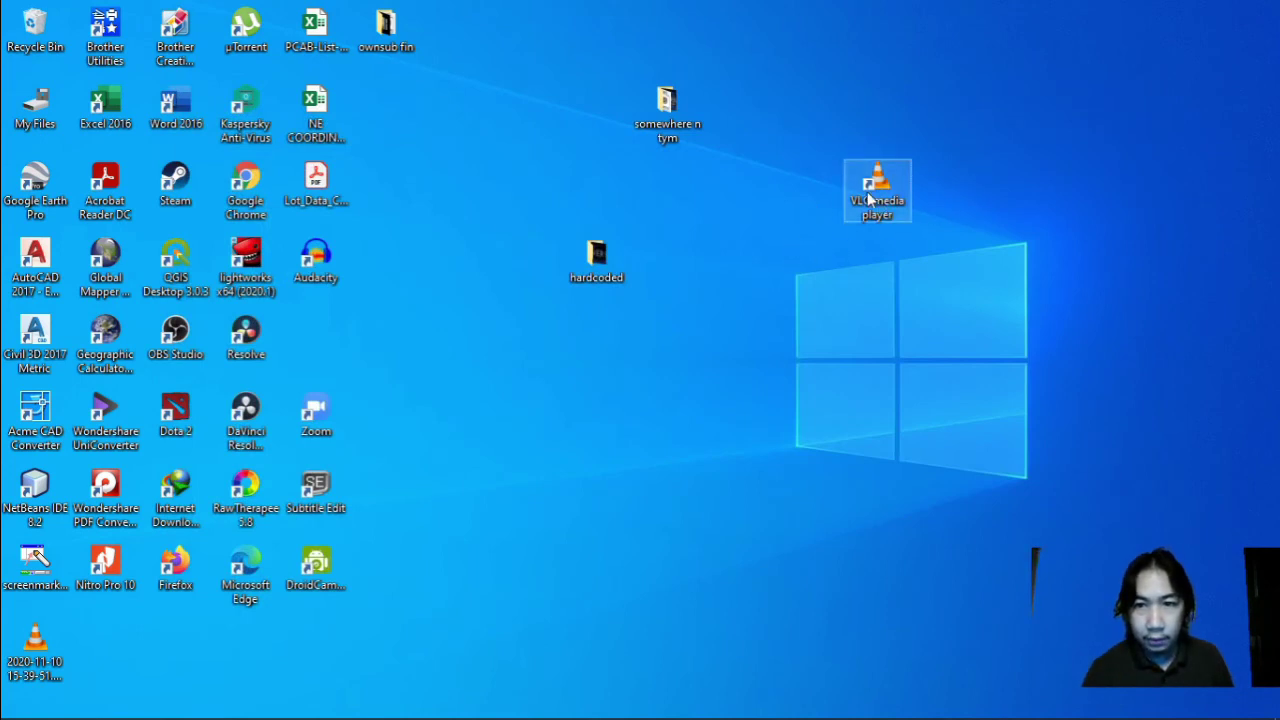
Open VLC and check its version information, then minimize the player.
{"action": "double_click", "coordinate": [866, 204]}
{"action": "left_click", "coordinate": [343, 32]}
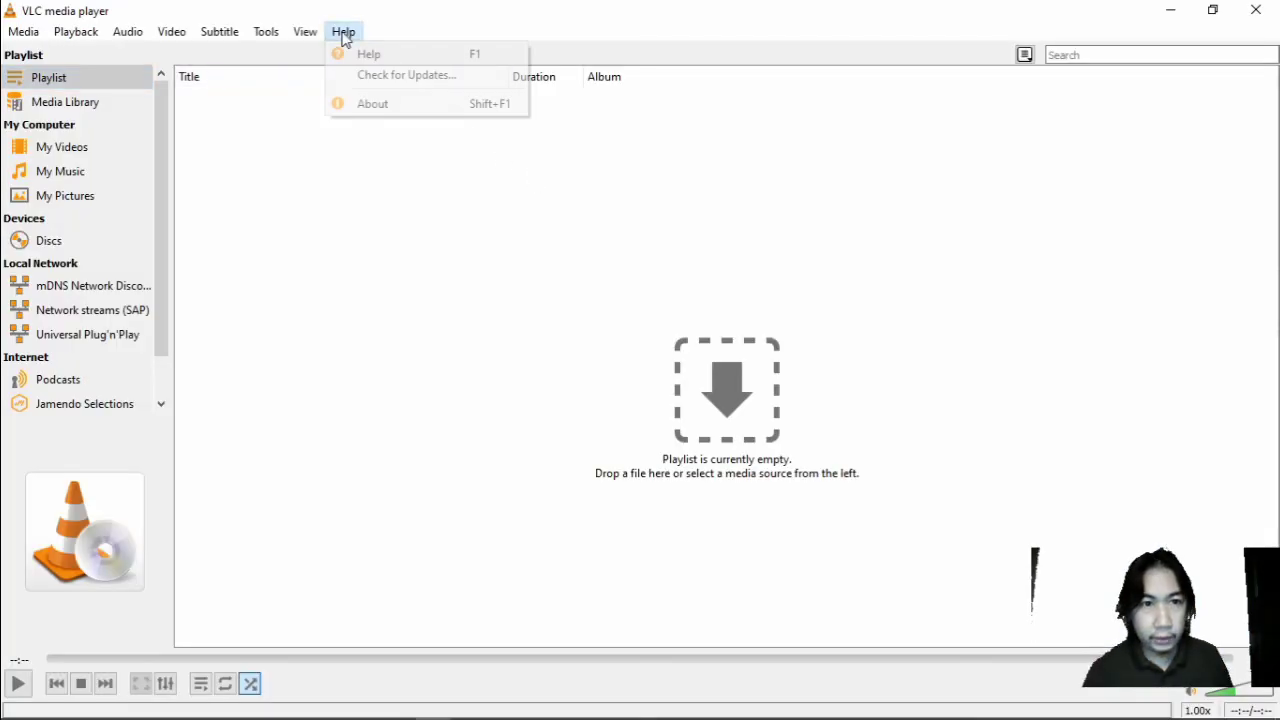
{"action": "left_click", "coordinate": [369, 107]}
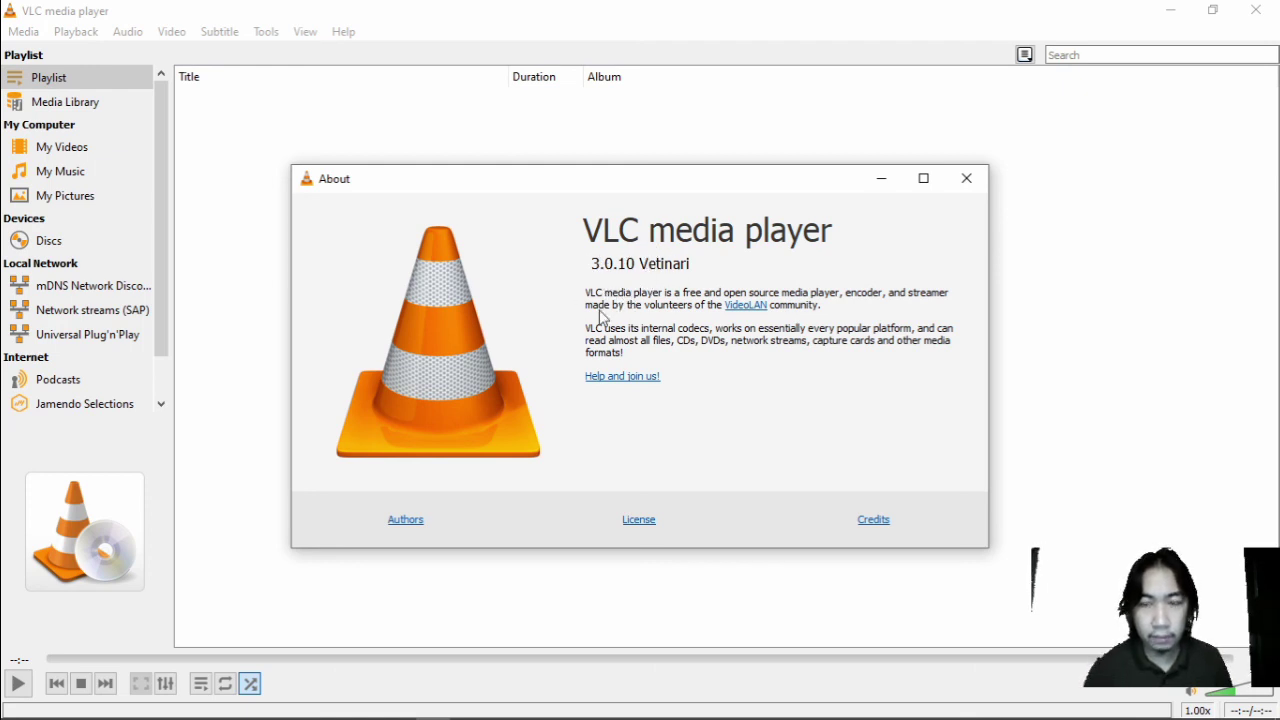
{"action": "left_click", "coordinate": [967, 180]}
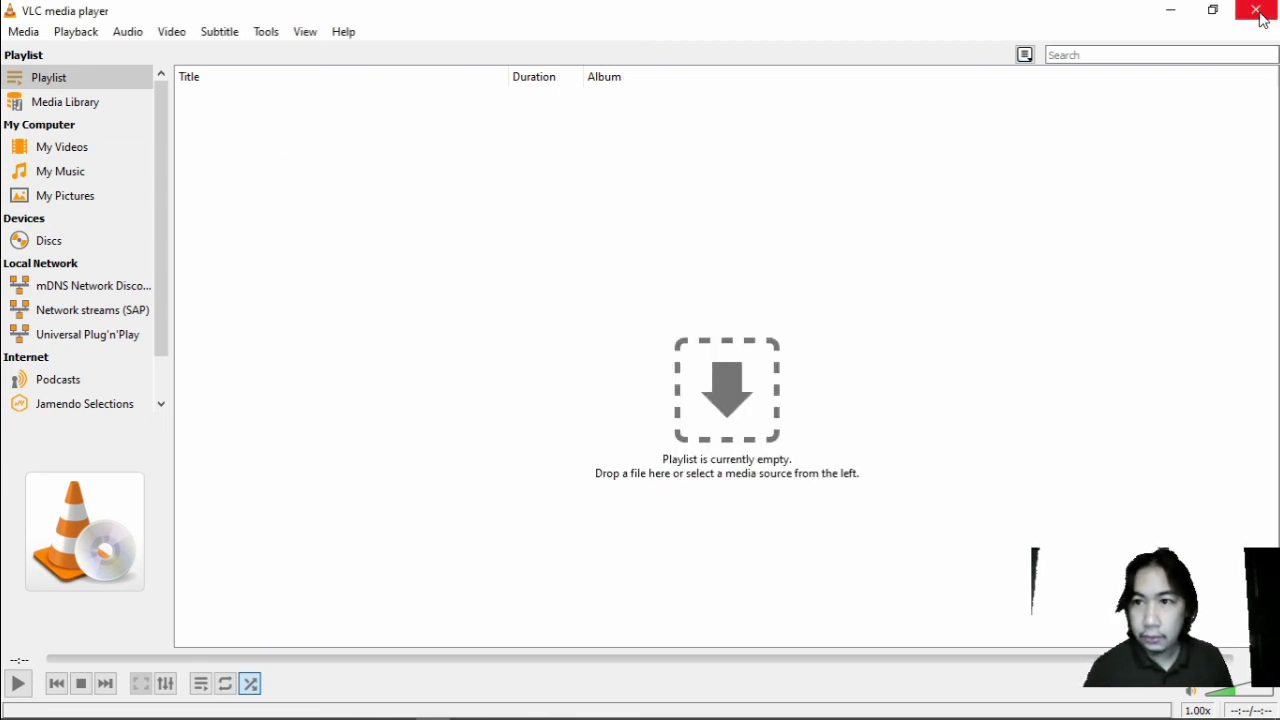
{"action": "left_click", "coordinate": [1170, 10]}
Refresh the desktop and switch to OBS.
{"action": "right_click", "coordinate": [967, 117]}
{"action": "left_click", "coordinate": [1006, 164]}
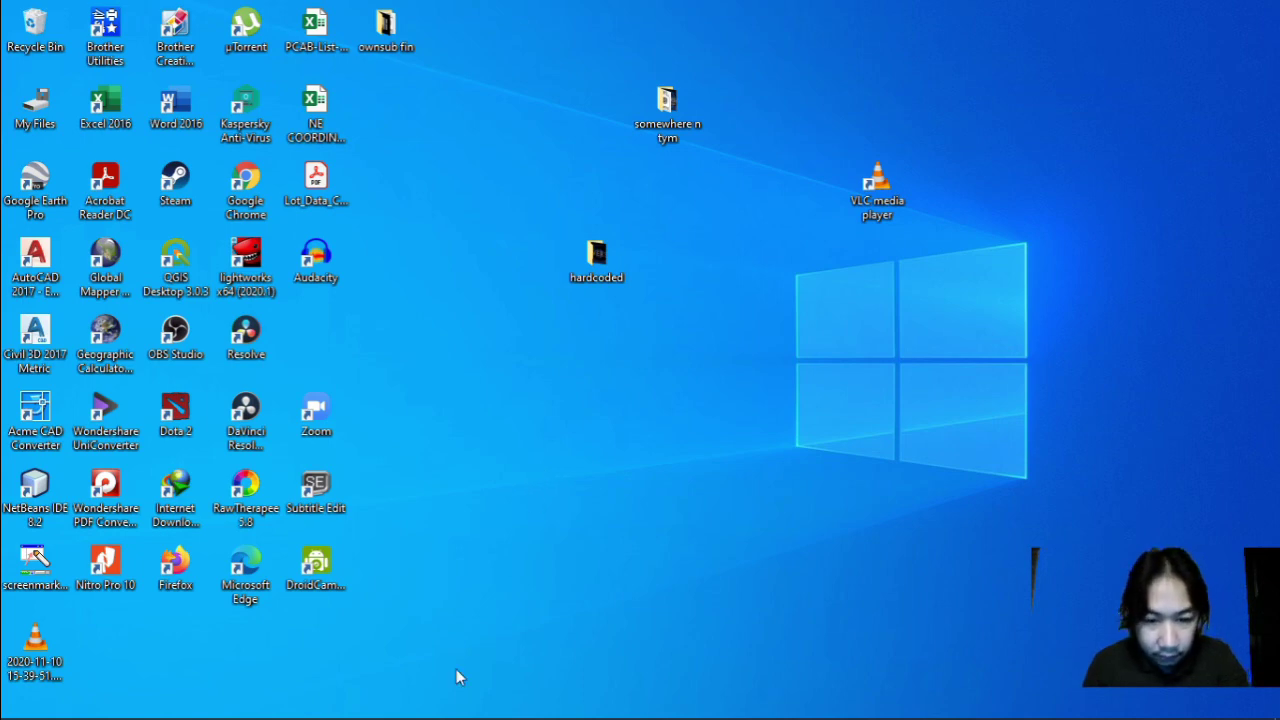
{"action": "left_click", "coordinate": [397, 707]}
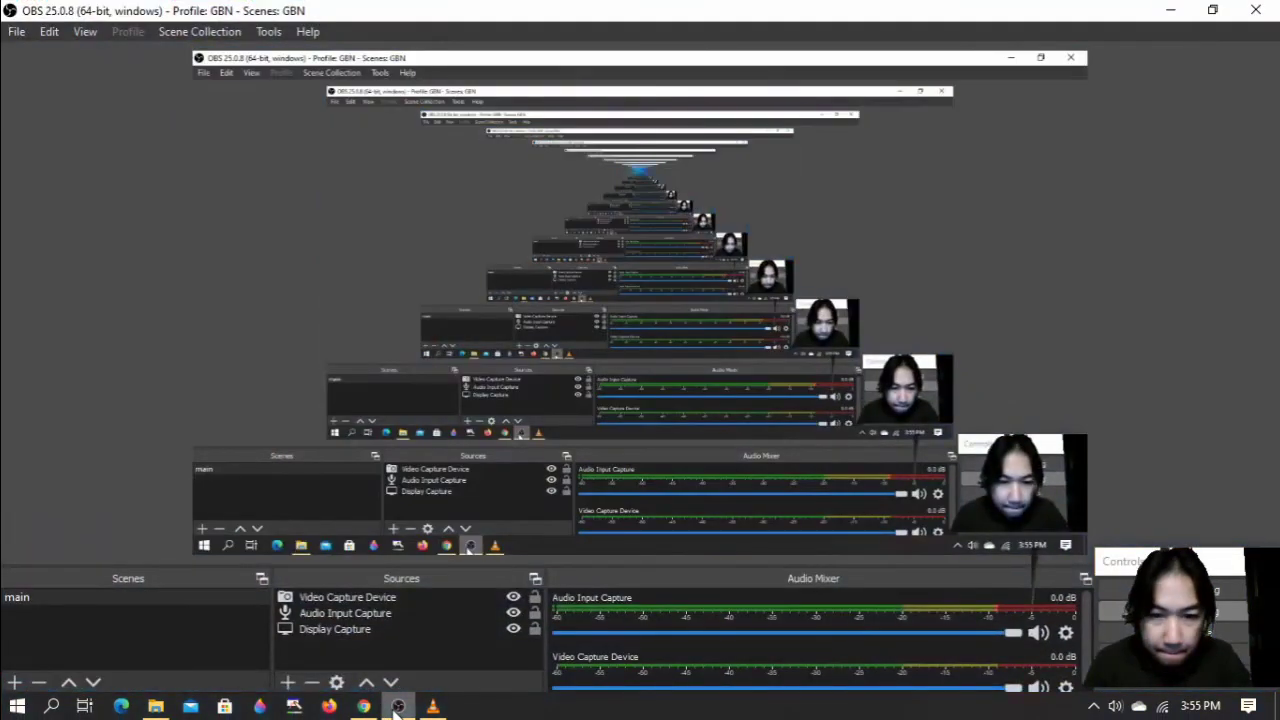